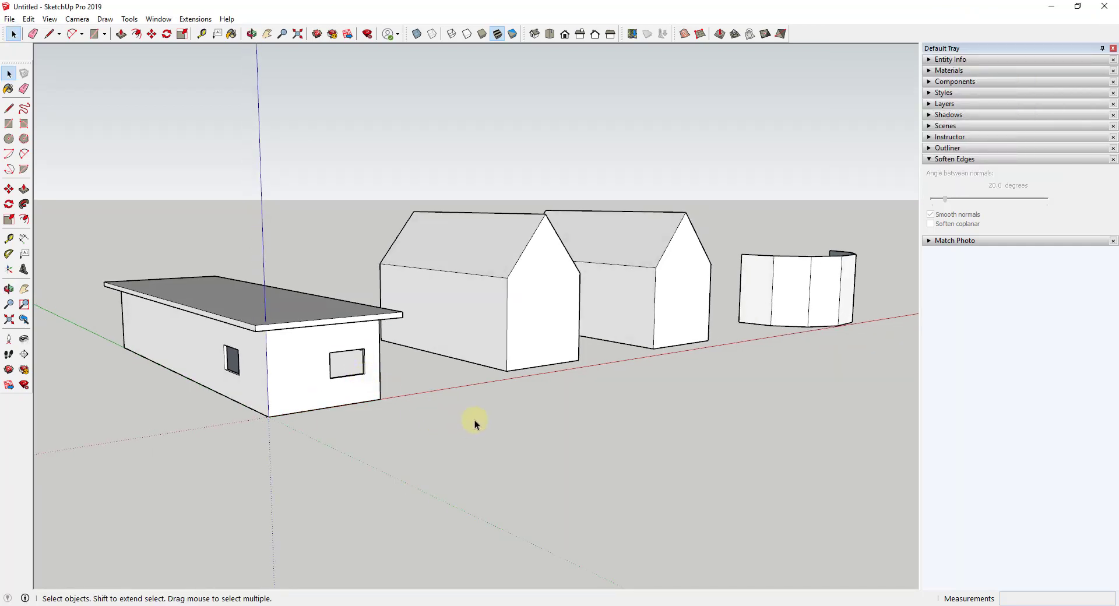
Step: Orbit and zoom to face the flat-roofed building's long wall and its two recessed window openings
middle_click_drag(424, 387, 548, 320)
scroll(534, 307, "down", 2)
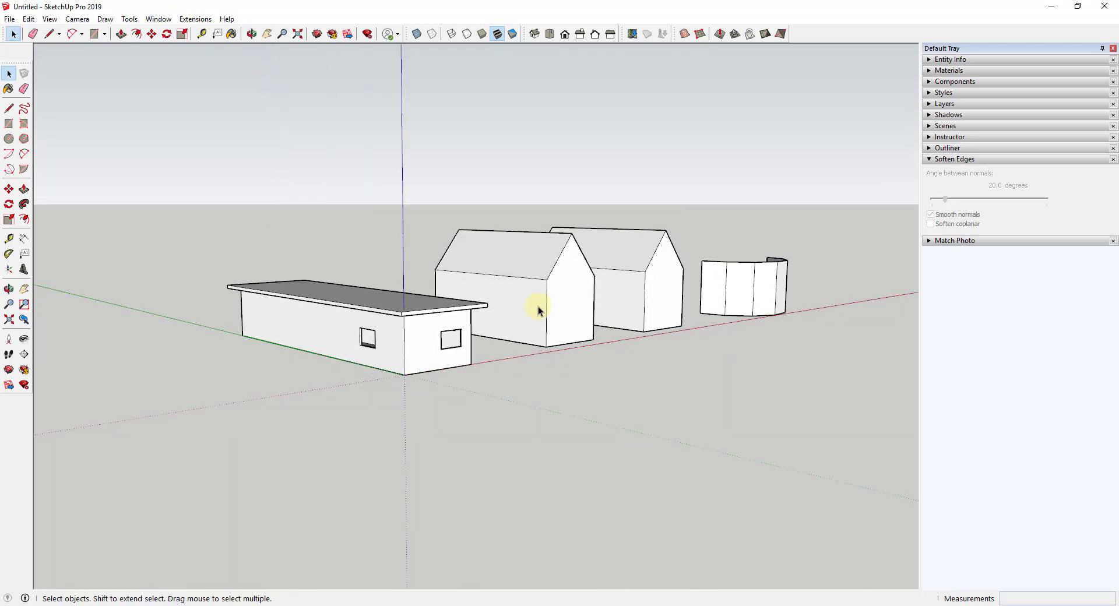
scroll(400, 357, "up", 1)
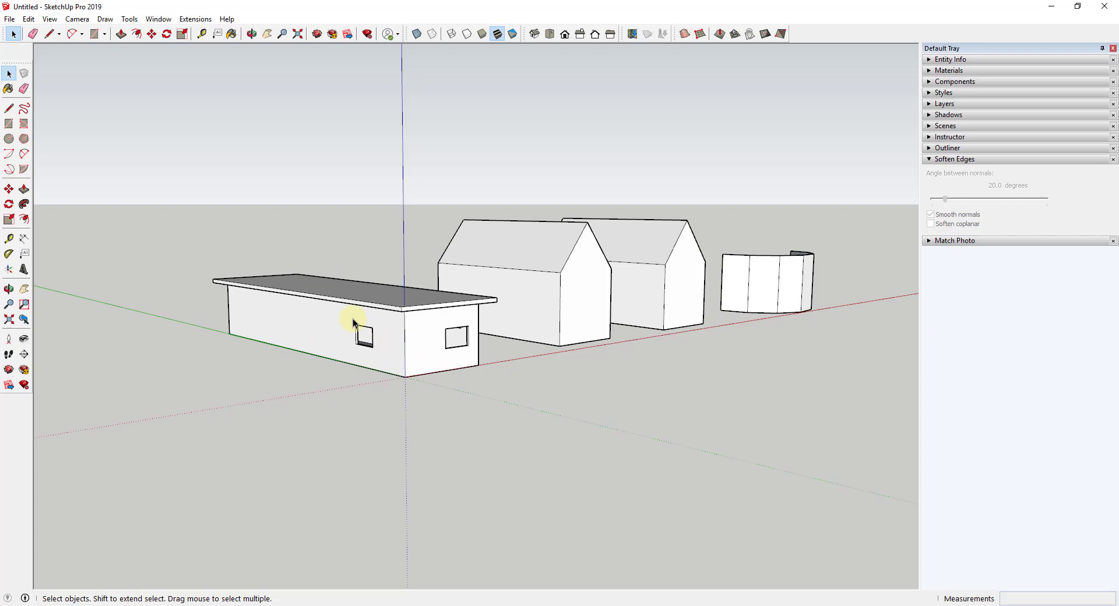
scroll(372, 355, "up", 5)
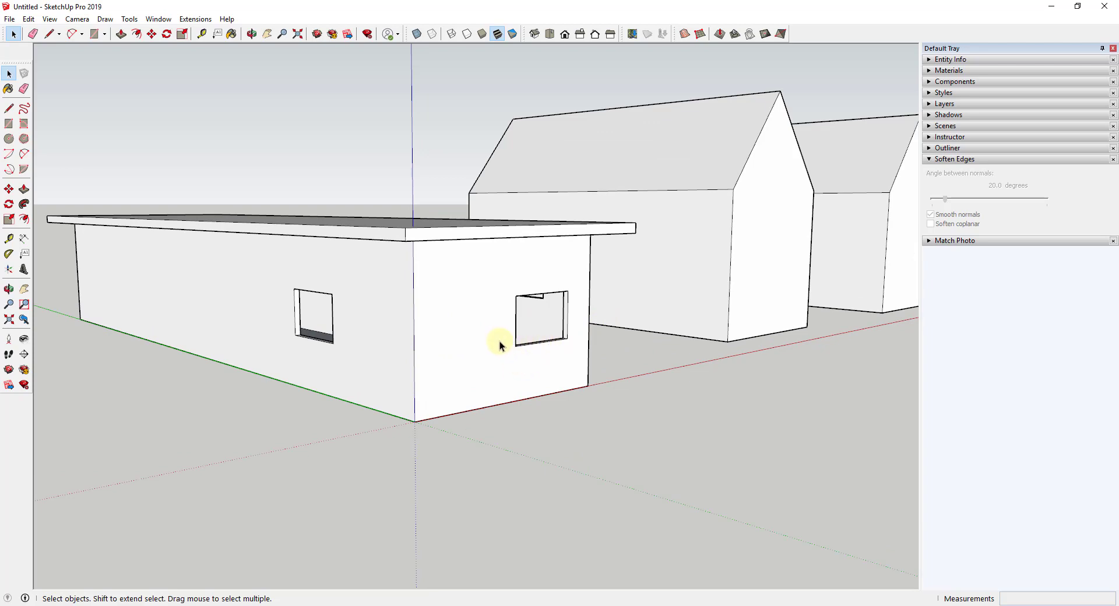
middle_click_drag(480, 295, 470, 294)
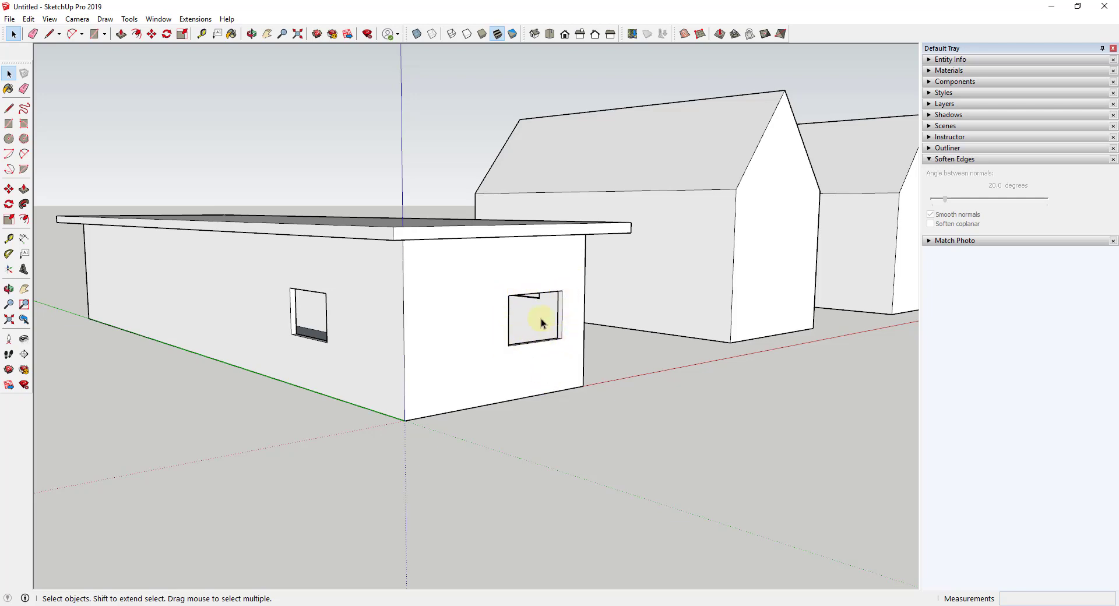
mouse_move(560, 334)
middle_mouse_down()
mouse_move(547, 325)
mouse_move(545, 353)
mouse_move(530, 343)
mouse_move(547, 322)
middle_mouse_up()
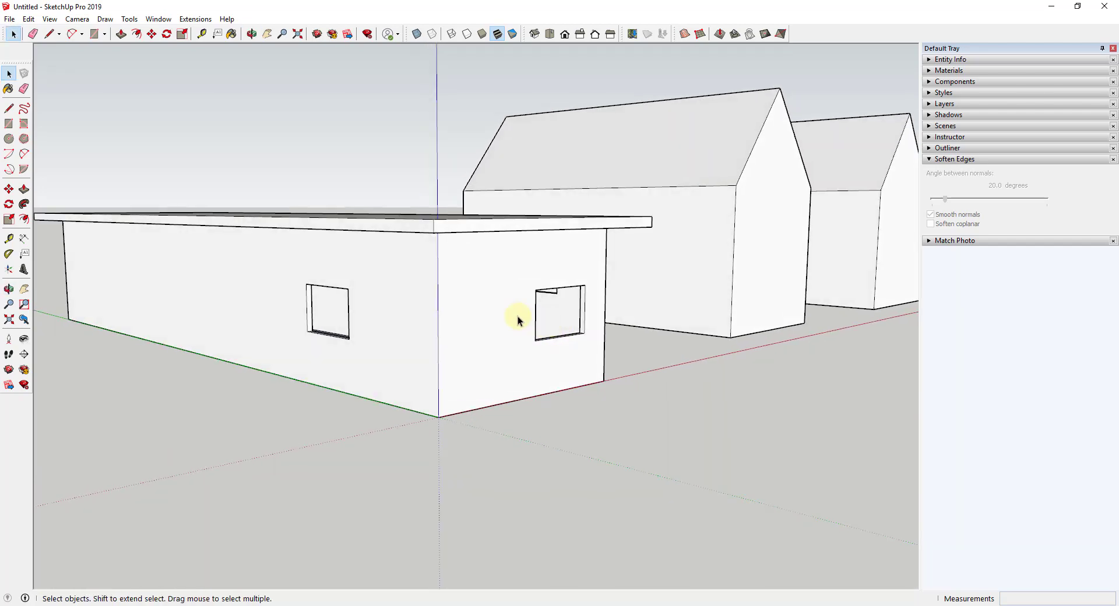
middle_click_drag(429, 315, 395, 320)
middle_click_drag(295, 292, 392, 288)
Step: Draw a rectangle covering the side wall's window opening and select its face
scroll(385, 288, "up", 3)
key("r")
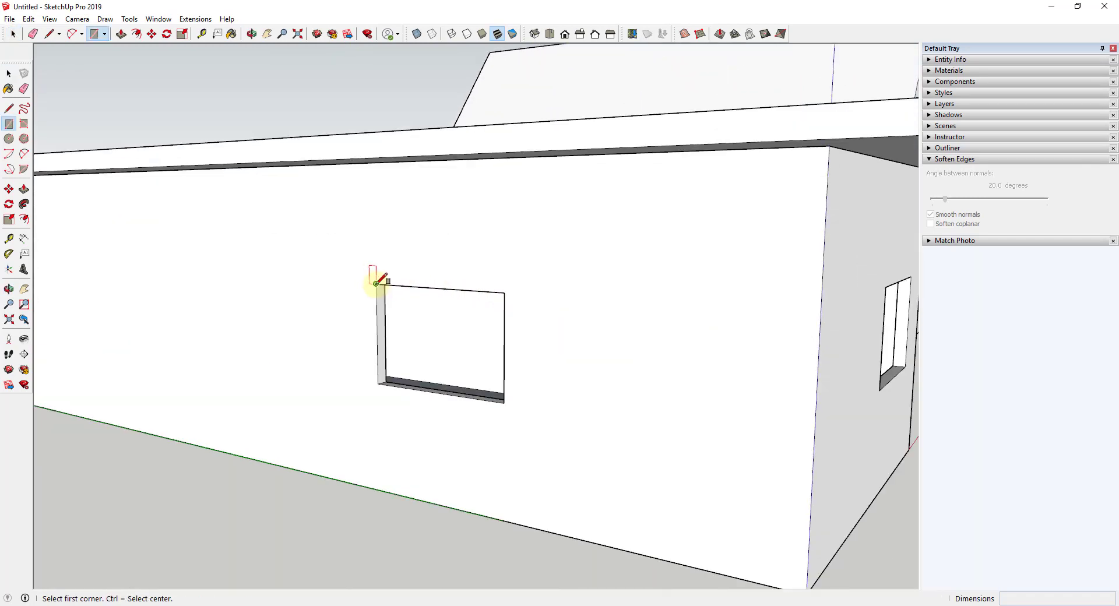
left_click(376, 284)
left_click(505, 402)
key("space")
left_click(468, 344)
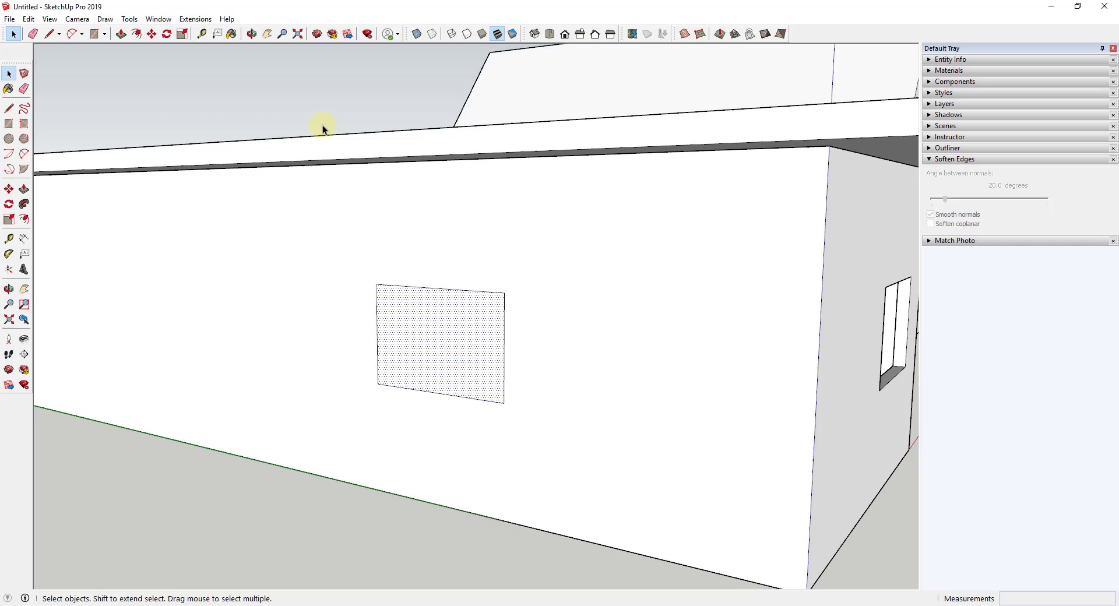
Step: Set Lattice Maker to depth 6, pane inset 3 and Glass pane material
left_click(194, 20)
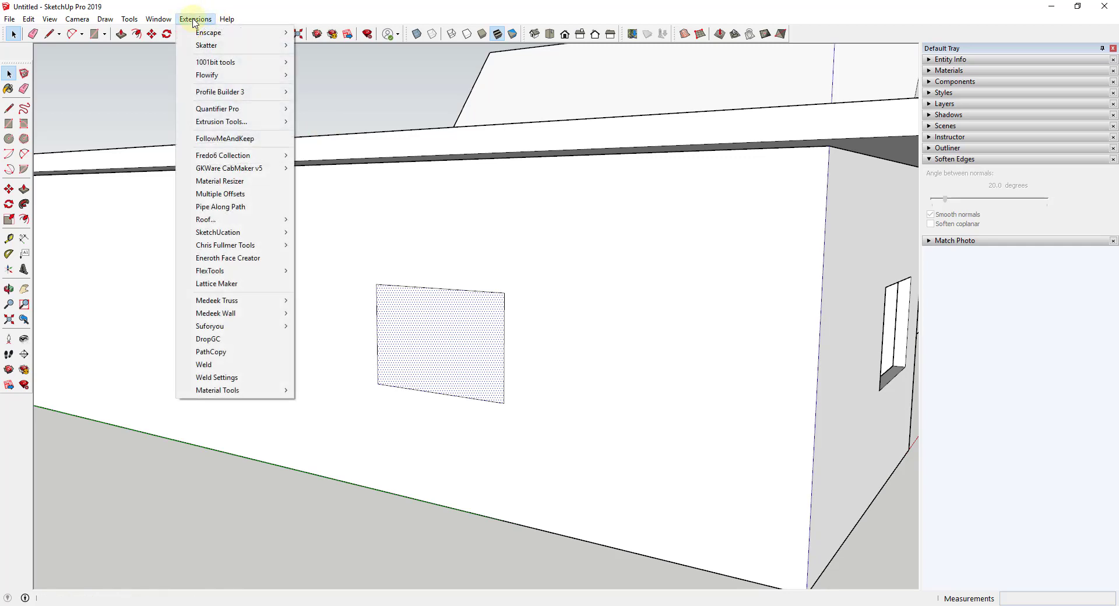
left_click(467, 359)
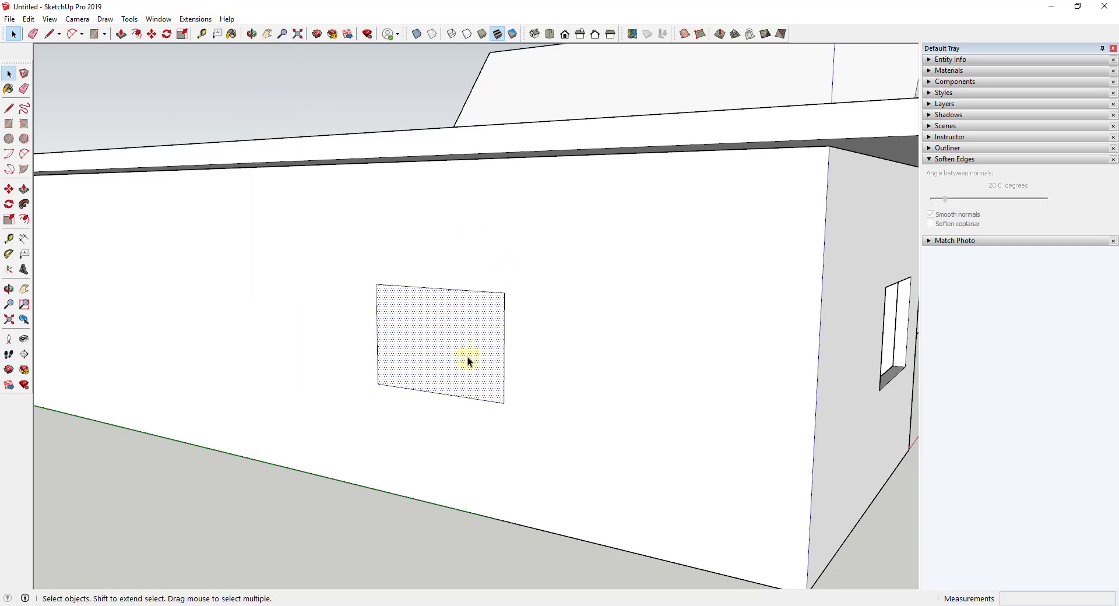
left_click(195, 20)
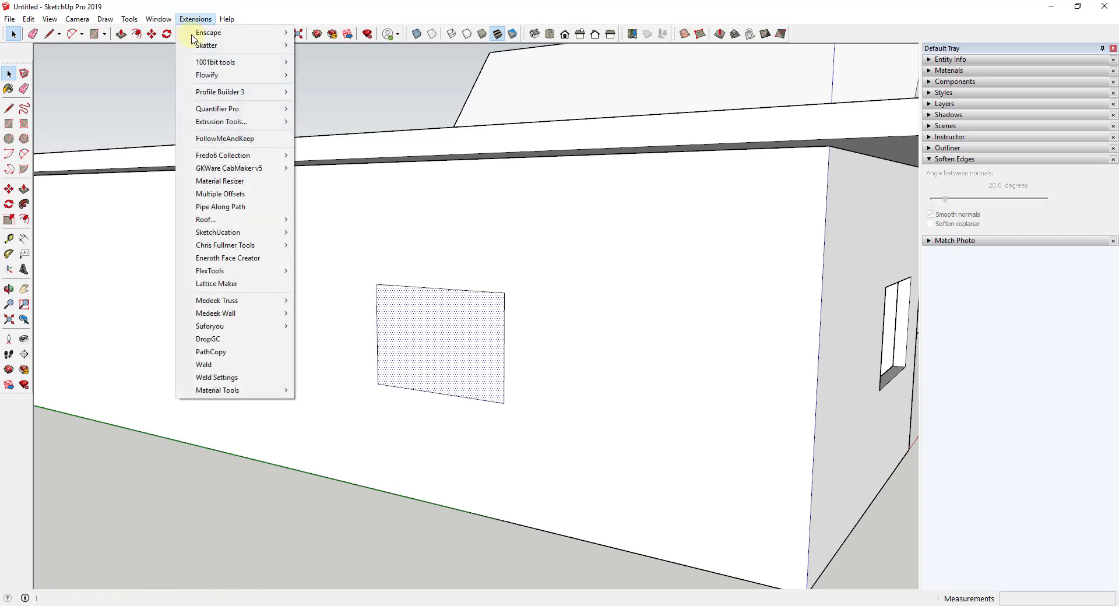
left_click(225, 284)
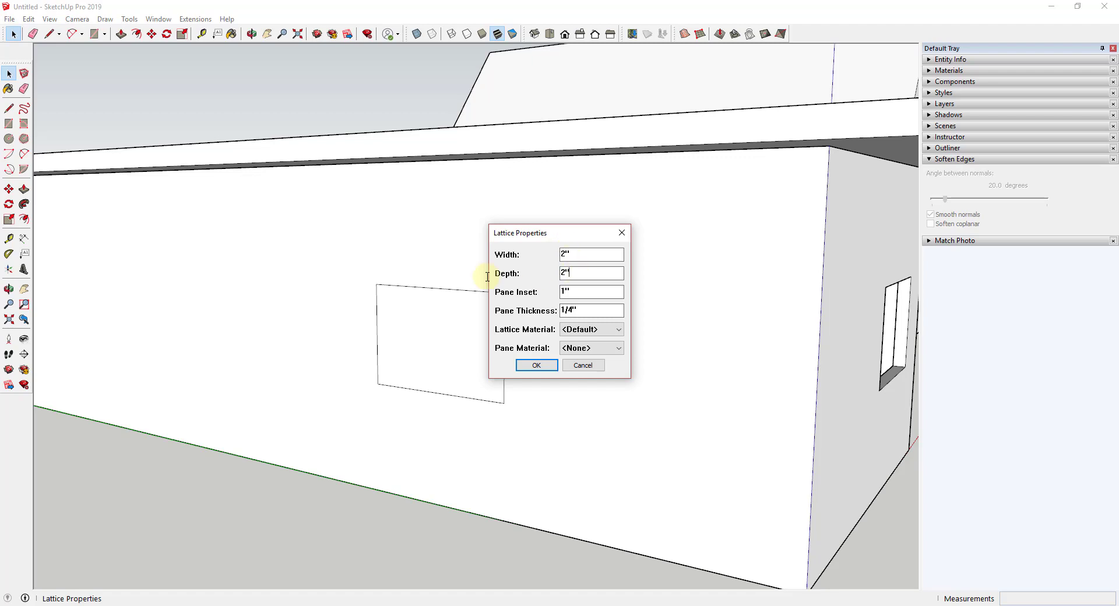
key("ctrl+a")
type("6")
double_click(580, 290)
double_click(591, 316)
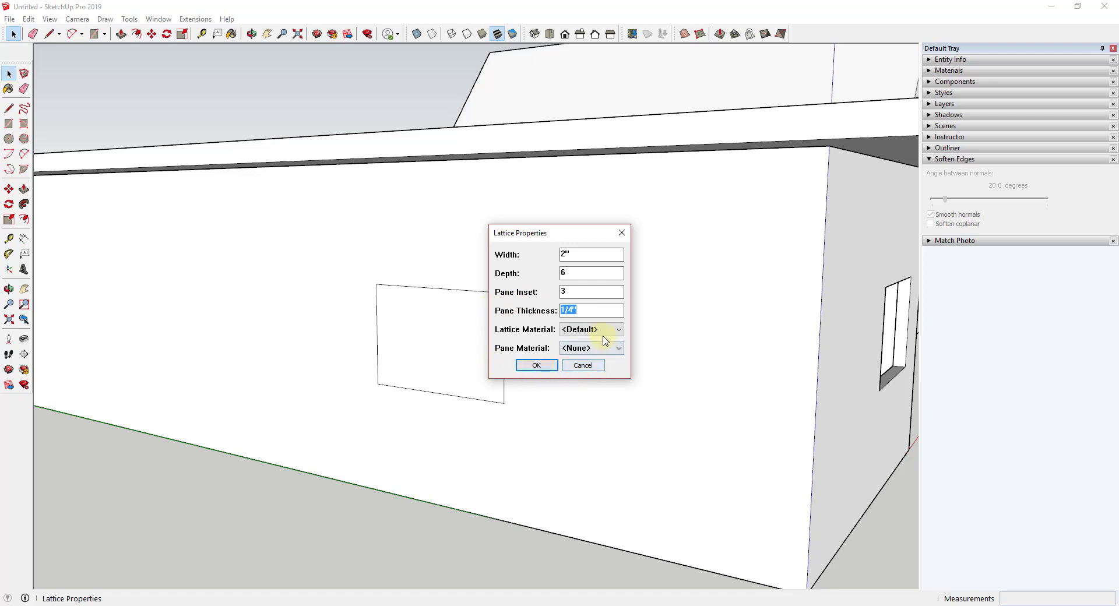
left_click(602, 330)
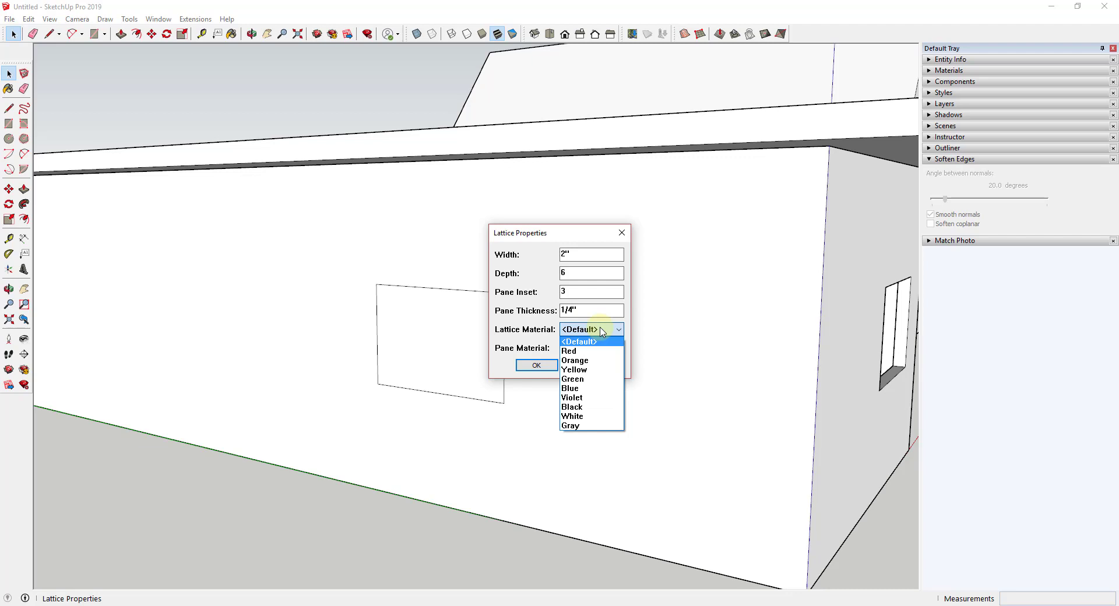
left_click(528, 348)
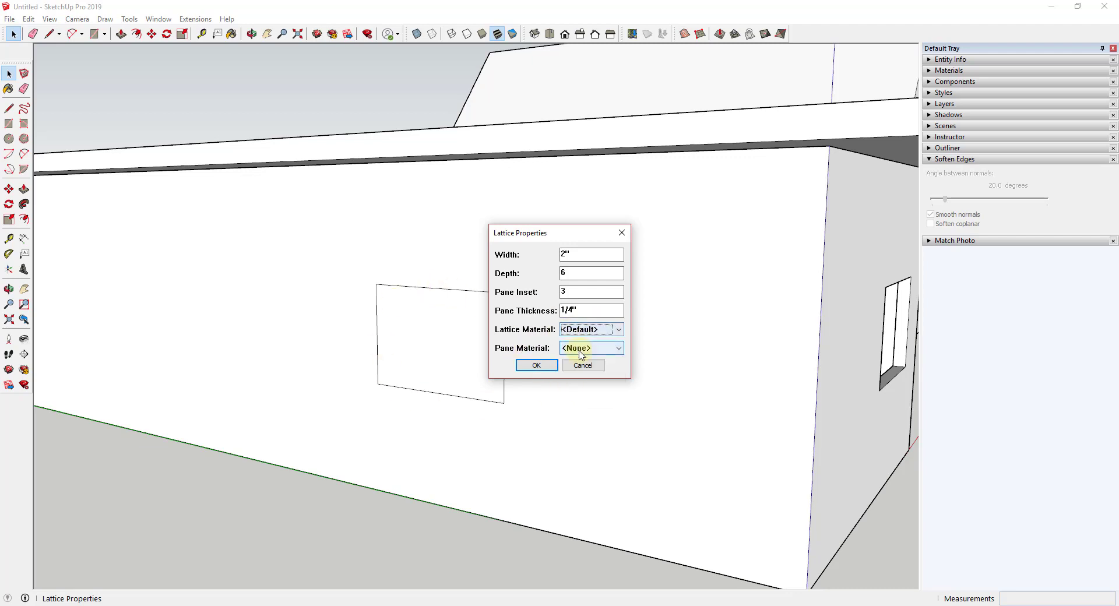
left_click(581, 350)
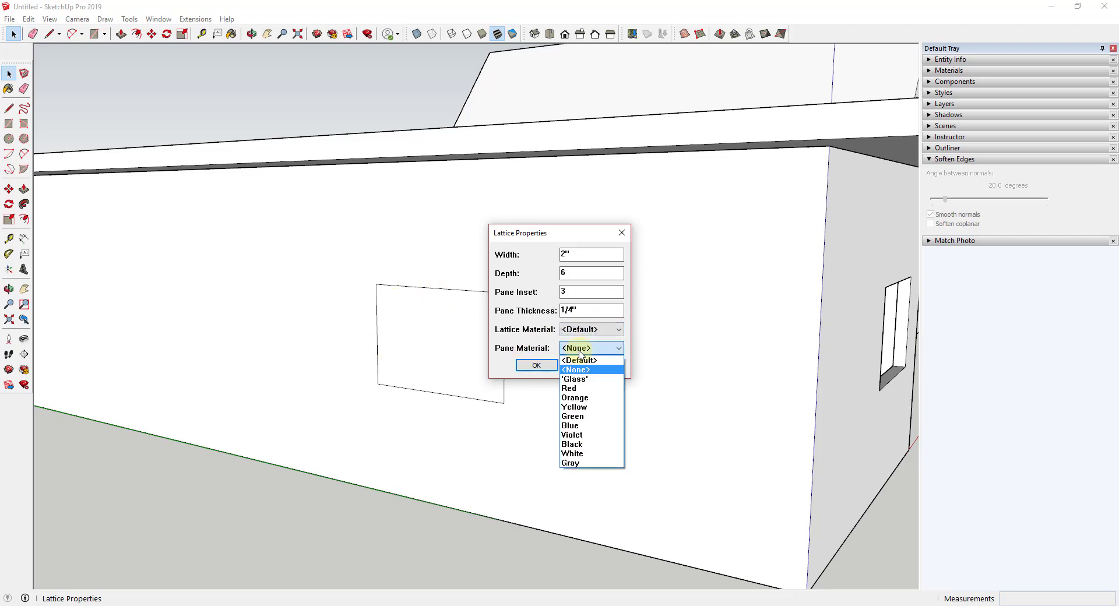
left_click(582, 380)
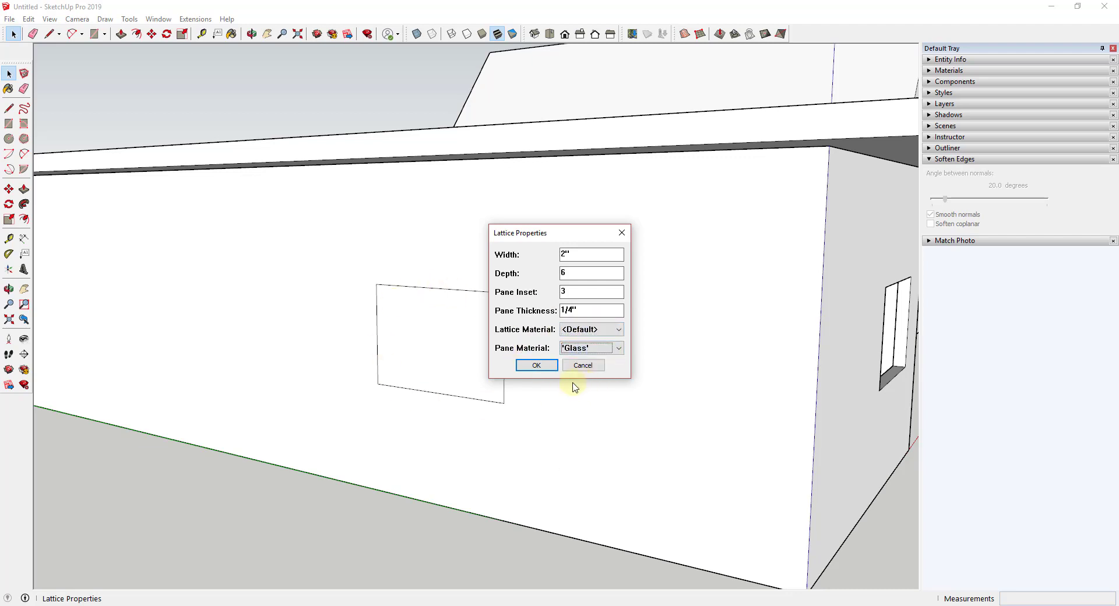
Step: Build the glass lattice window and orbit around the wall to see it
left_click(536, 365)
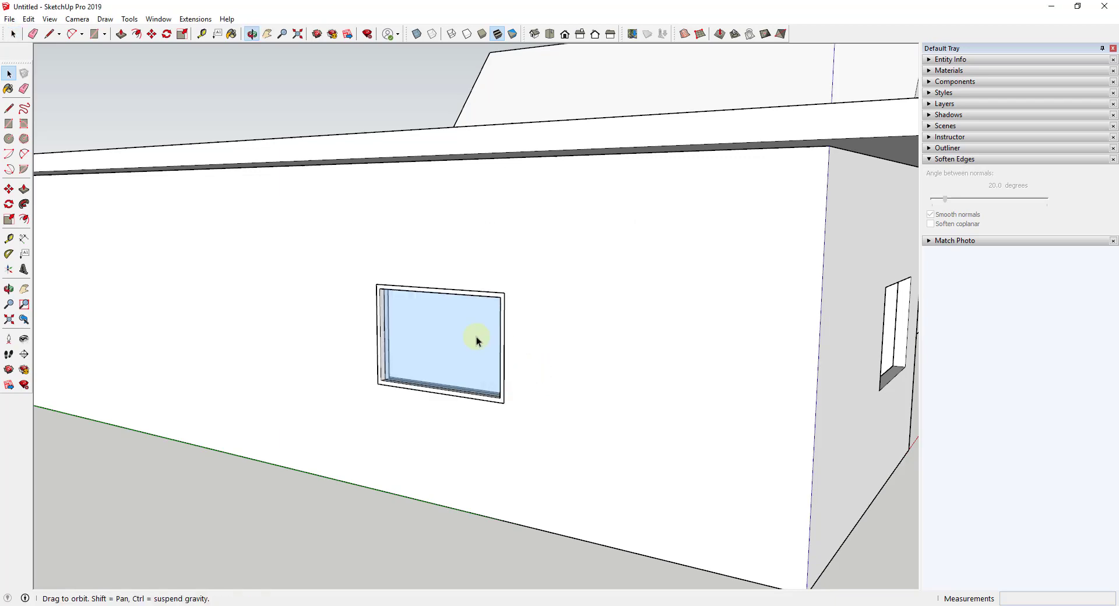
scroll(453, 371, "up", 3)
middle_click_drag(477, 317, 388, 350)
scroll(388, 350, "down", 5)
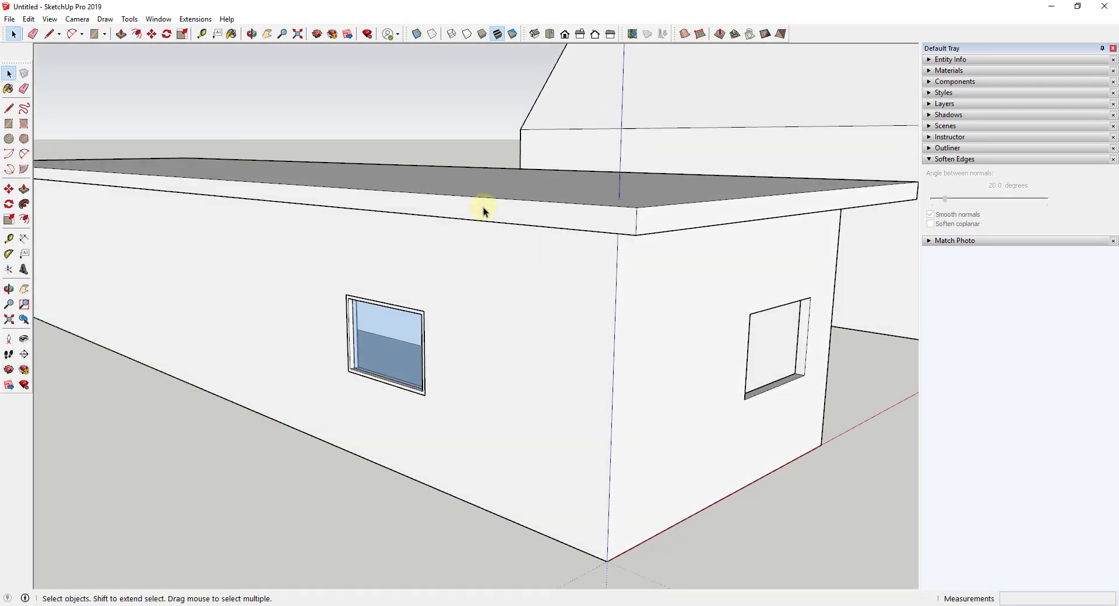
Step: Erase the flat roof and zoom in on the window from above
left_click(483, 205)
right_click(484, 203)
left_click(500, 226)
mouse_move(540, 241)
middle_mouse_down()
mouse_move(332, 455)
mouse_move(15, 482)
middle_mouse_up()
scroll(443, 267, "up", 2)
scroll(443, 267, "up", 3)
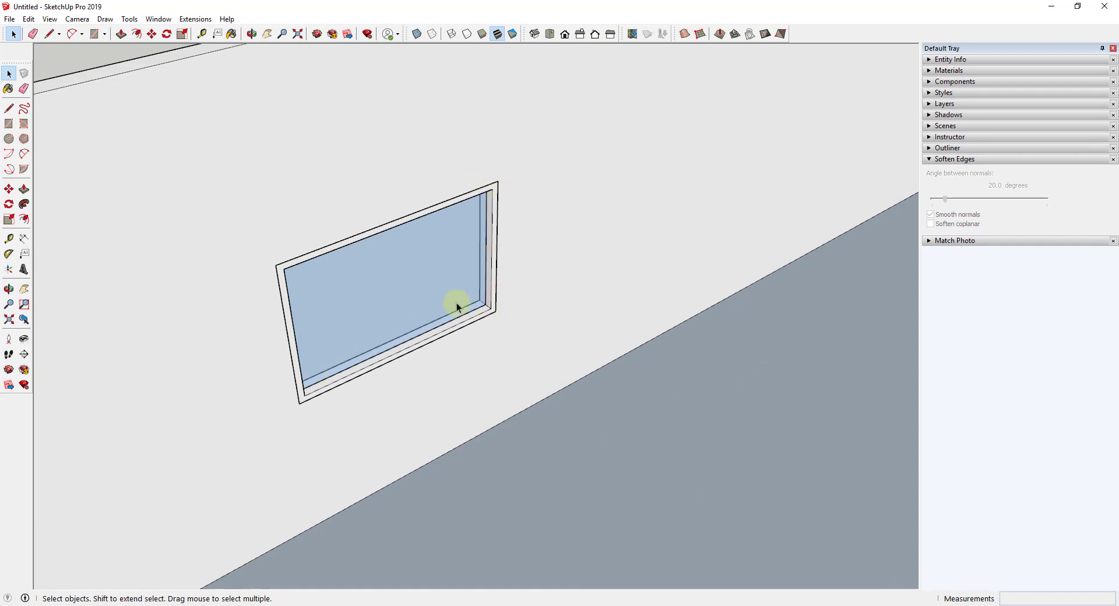
scroll(457, 307, "up", 5)
scroll(551, 279, "down", 4)
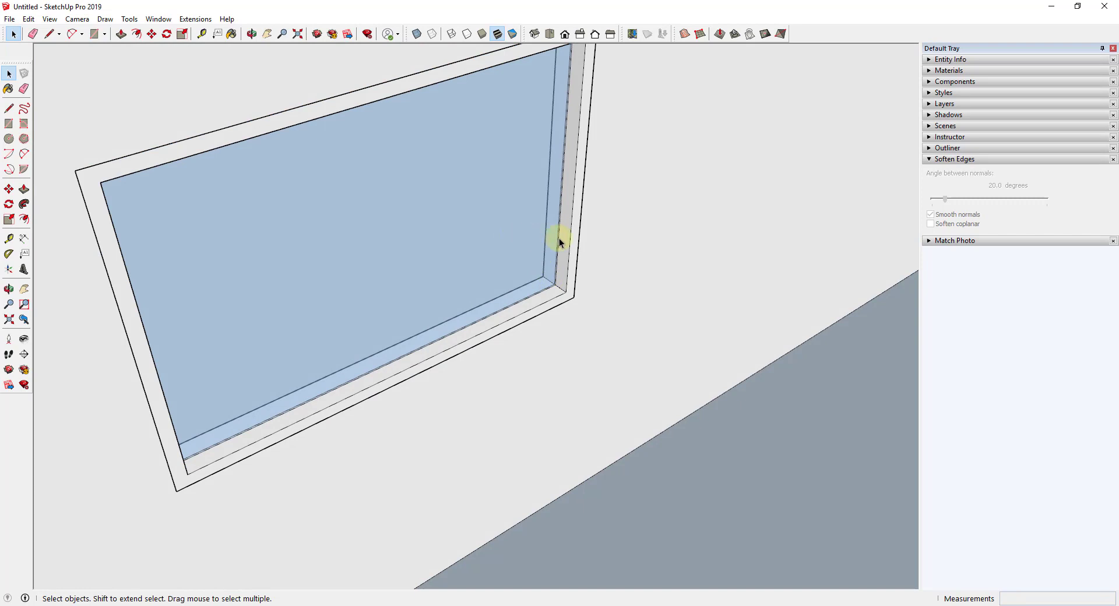
scroll(575, 184, "down", 5)
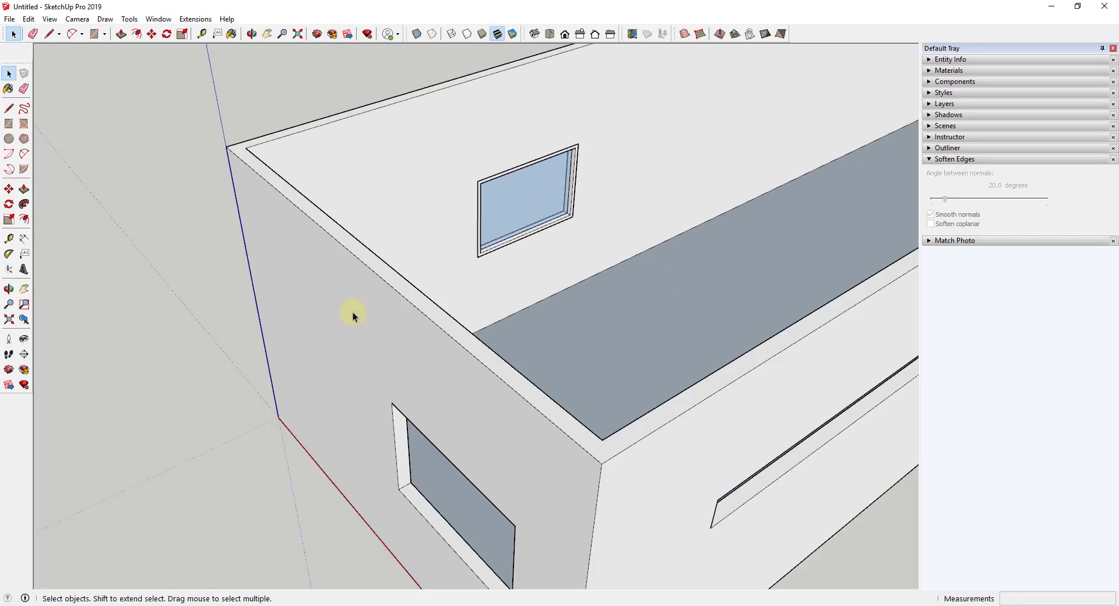
Step: Place a section plane through the building at the window and turn off section fill
left_click(24, 353)
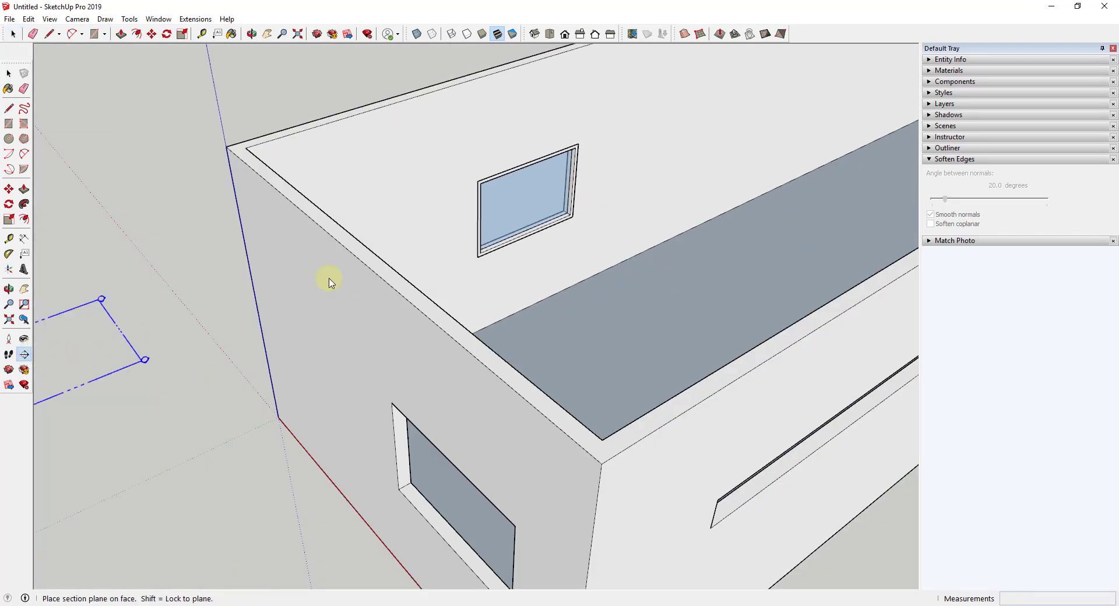
left_click(534, 216)
middle_click_drag(538, 221, 579, 307)
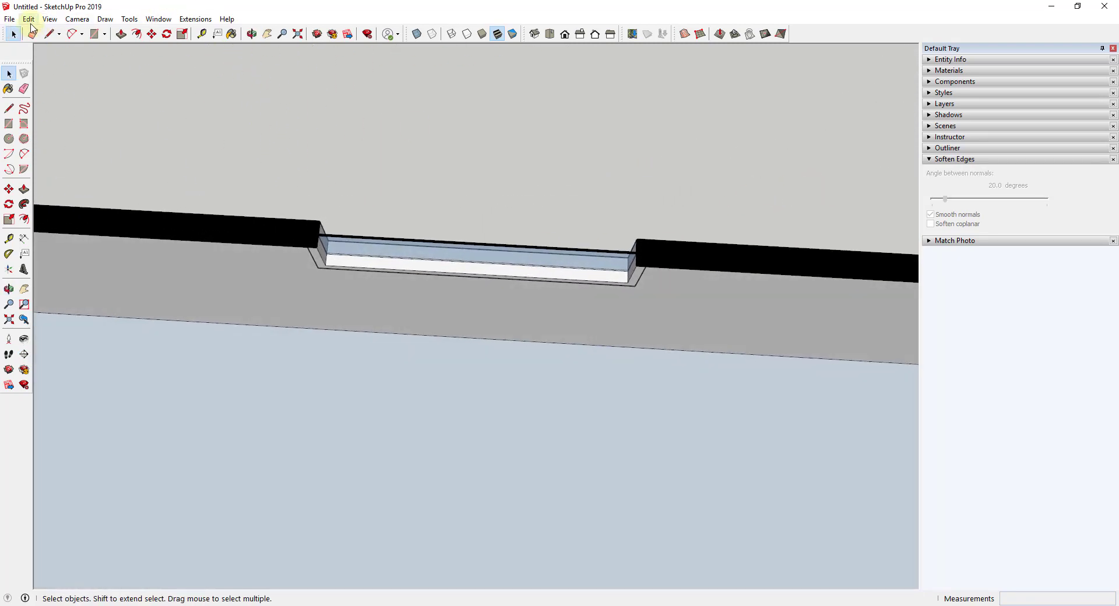
left_click(28, 19)
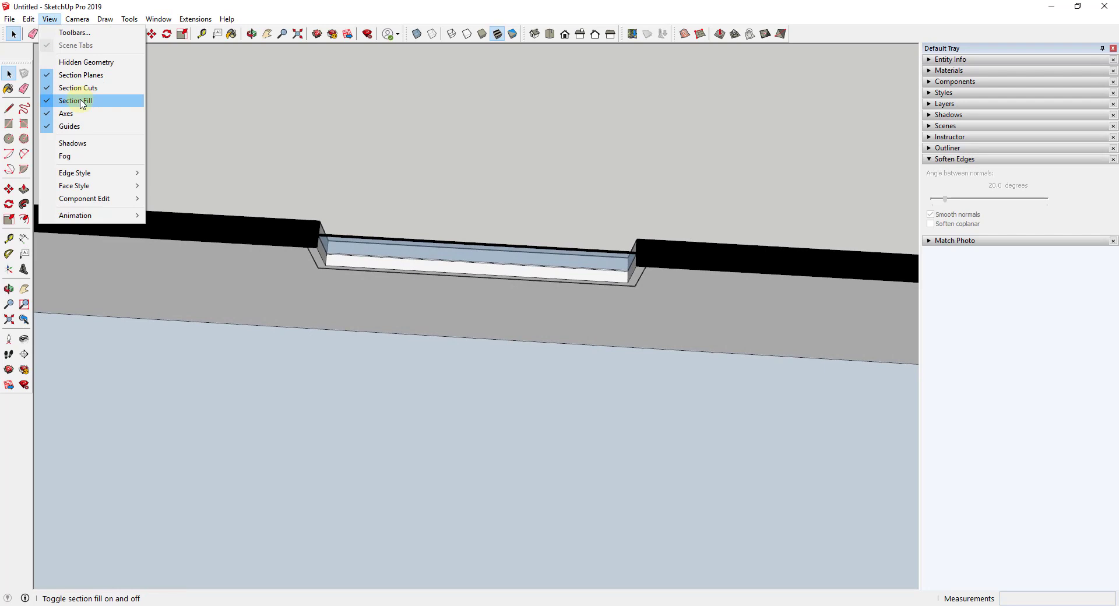
left_click(65, 101)
Step: Look at the wall from Top view with parallel projection
left_click(550, 34)
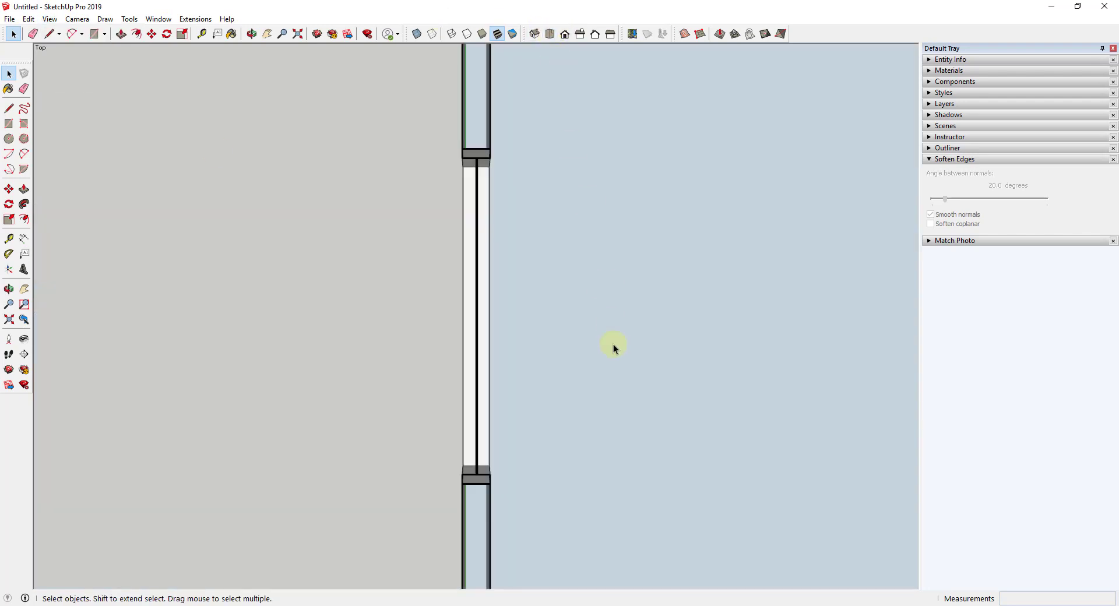
left_click(77, 19)
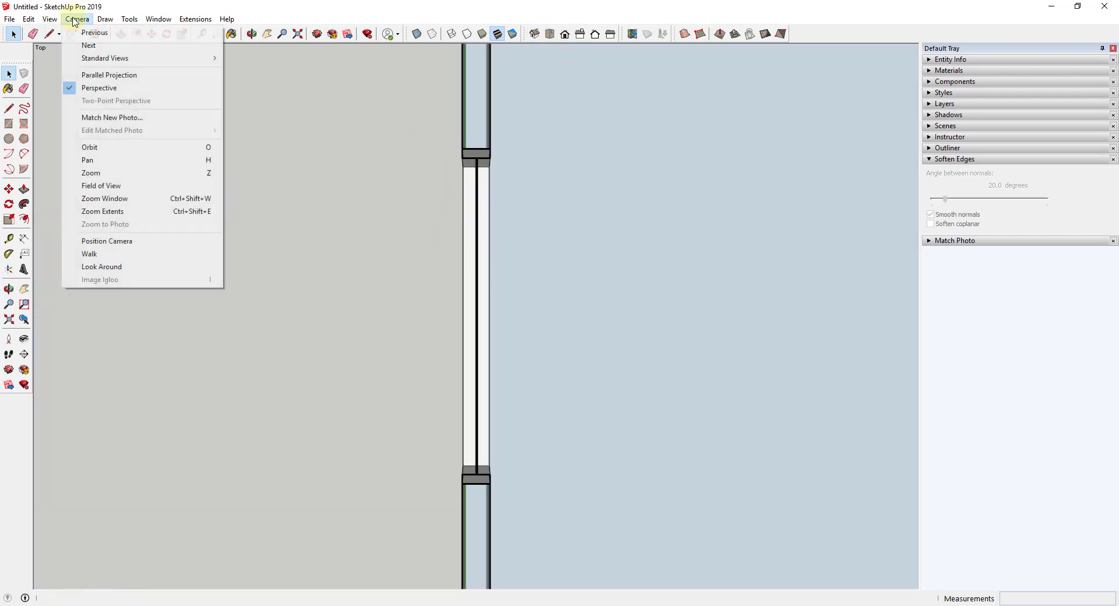
left_click(106, 79)
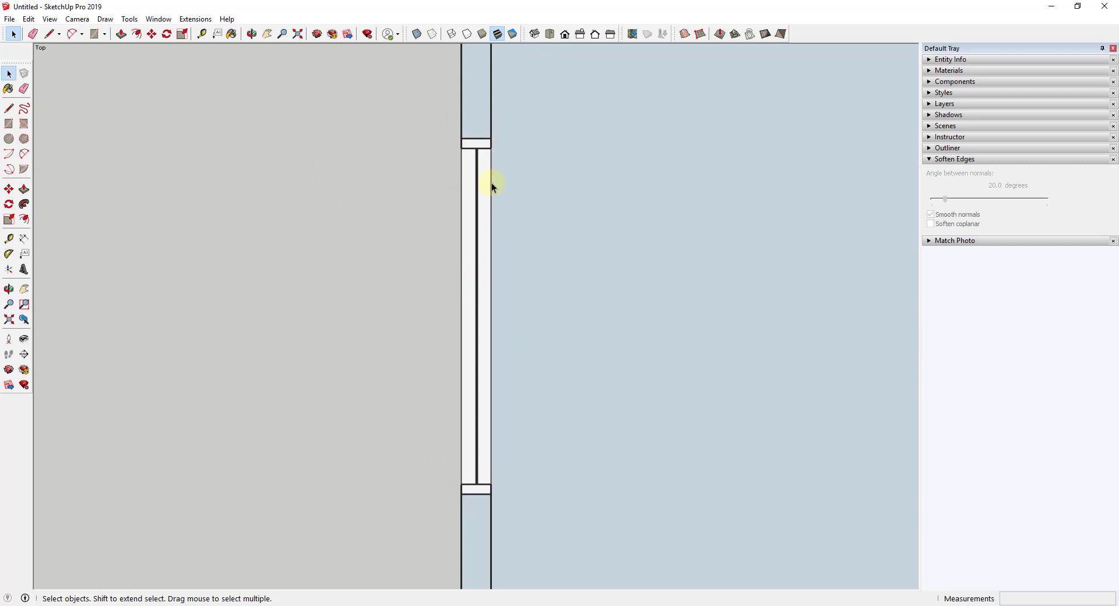
Step: Return to Iso view and turn off the section plane's active cut
left_click(534, 34)
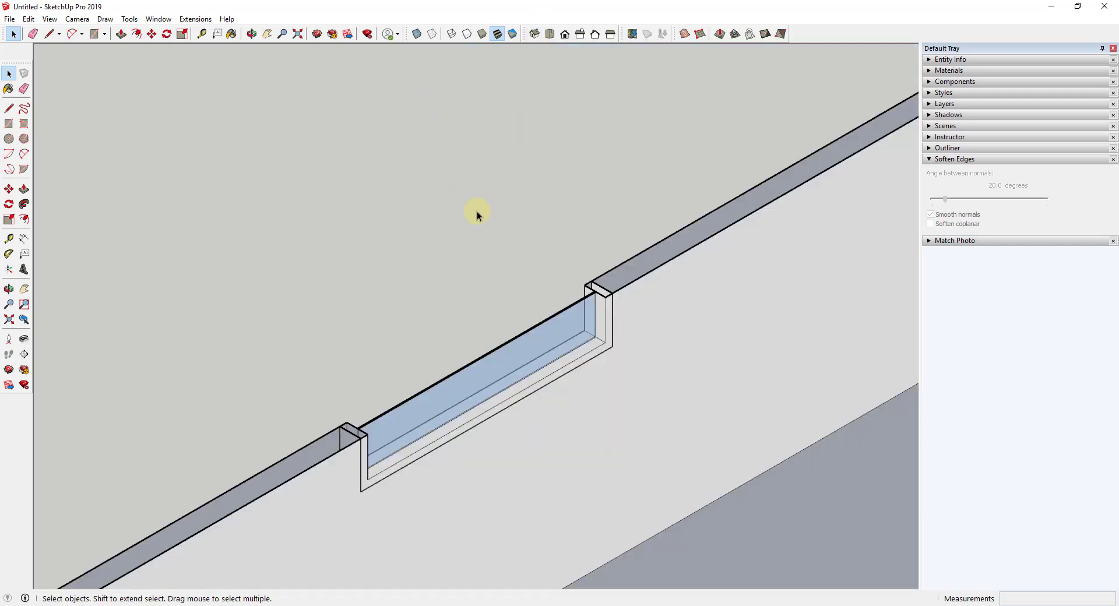
scroll(599, 184, "down", 5)
right_click(434, 165)
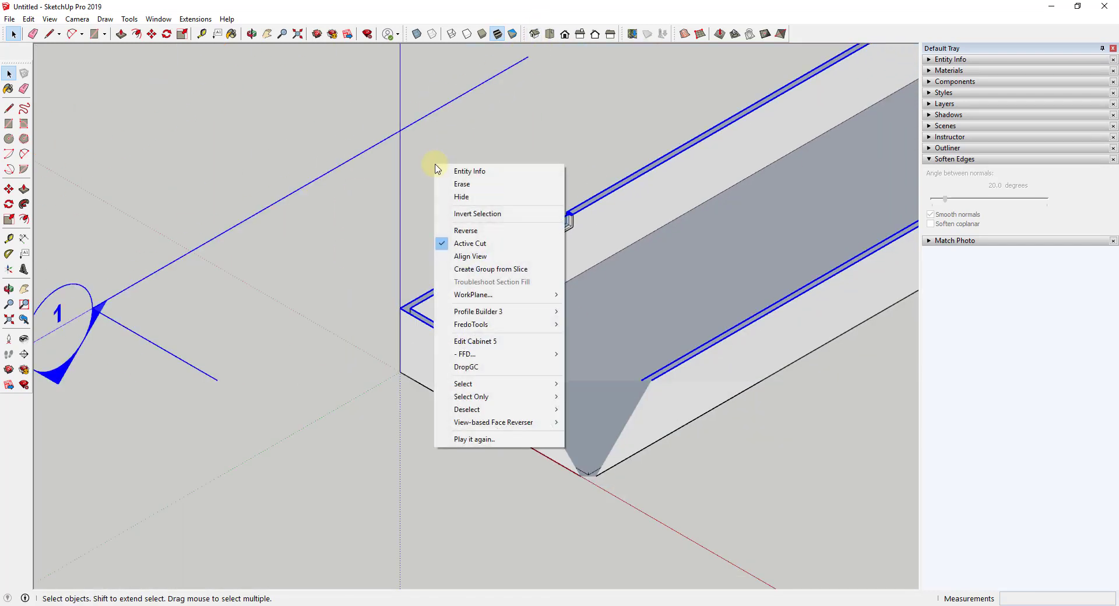
left_click(466, 243)
Step: Switch back to perspective, zoom extents, and orbit close to the long building's end window
scroll(527, 166, "down", 1)
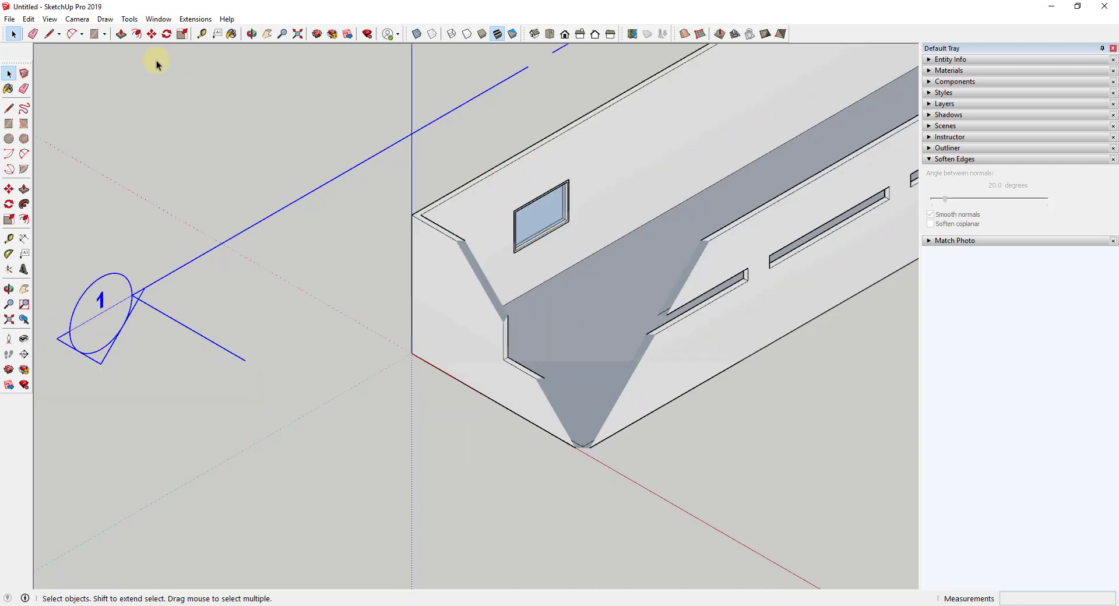
left_click(69, 20)
left_click(98, 86)
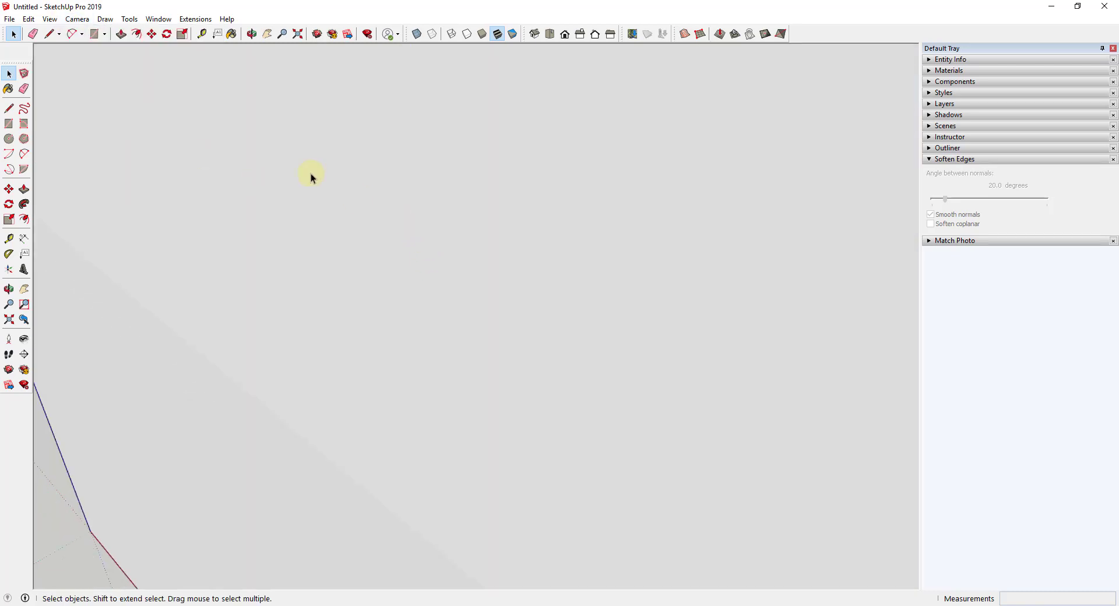
left_click(9, 320)
middle_click_drag(475, 292, 595, 225)
left_click(595, 222)
scroll(131, 195, "up", 4)
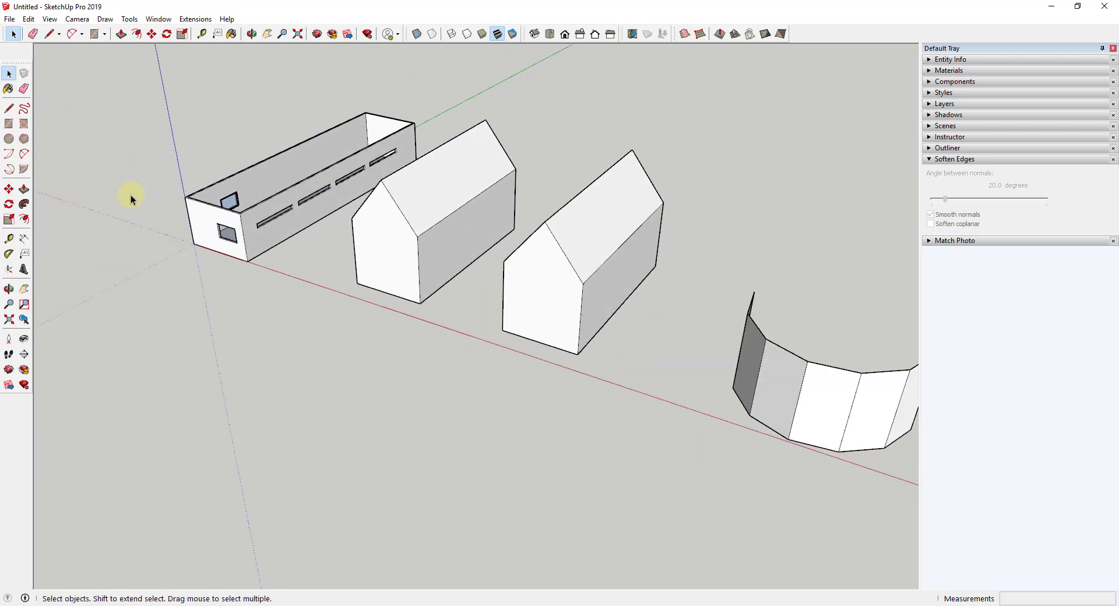
scroll(232, 212, "up", 3)
middle_click_drag(232, 212, 300, 242)
Step: Cover the end window opening with a rectangle, split it with a vertical line, and select both faces
scroll(280, 232, "up", 5)
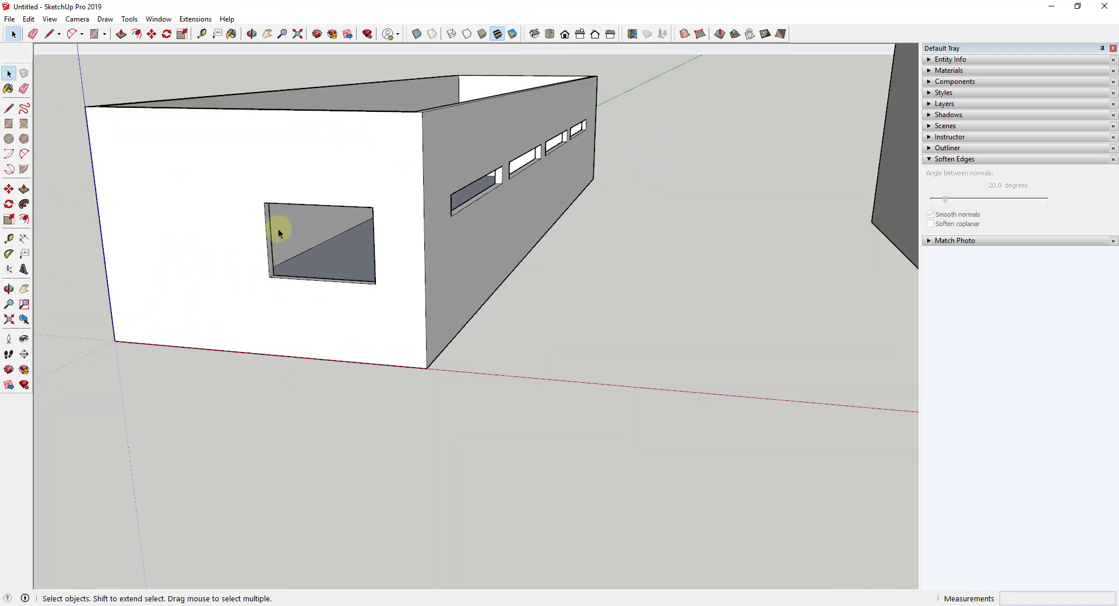
key("r")
left_click(256, 187)
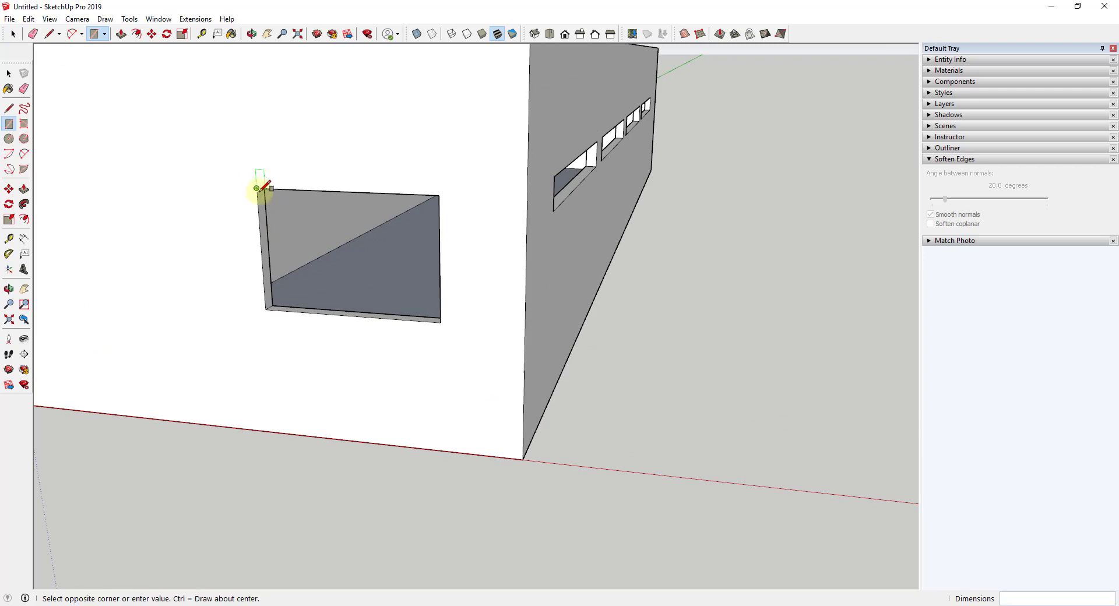
left_click(440, 322)
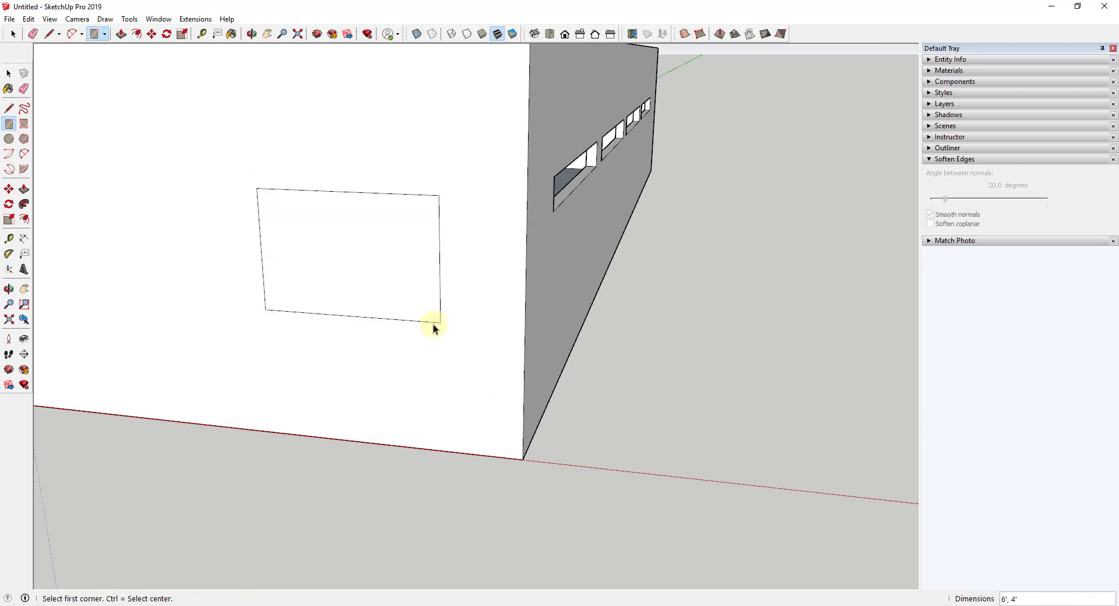
key("space")
key("l")
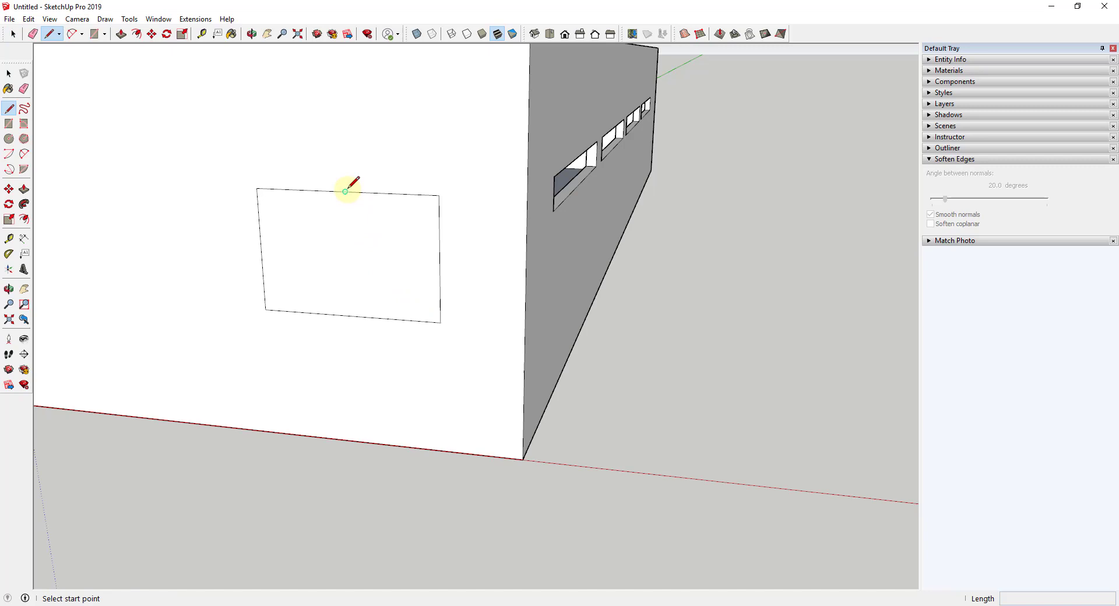
left_click(345, 192)
left_click(350, 315)
key("space")
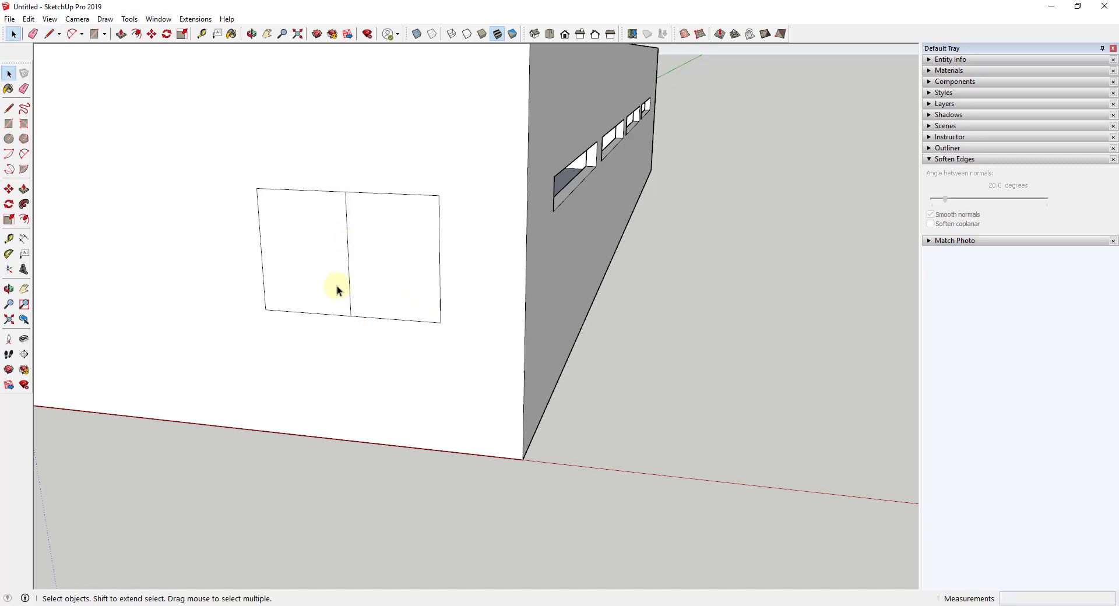
left_click(337, 286)
left_click(382, 260, "shift")
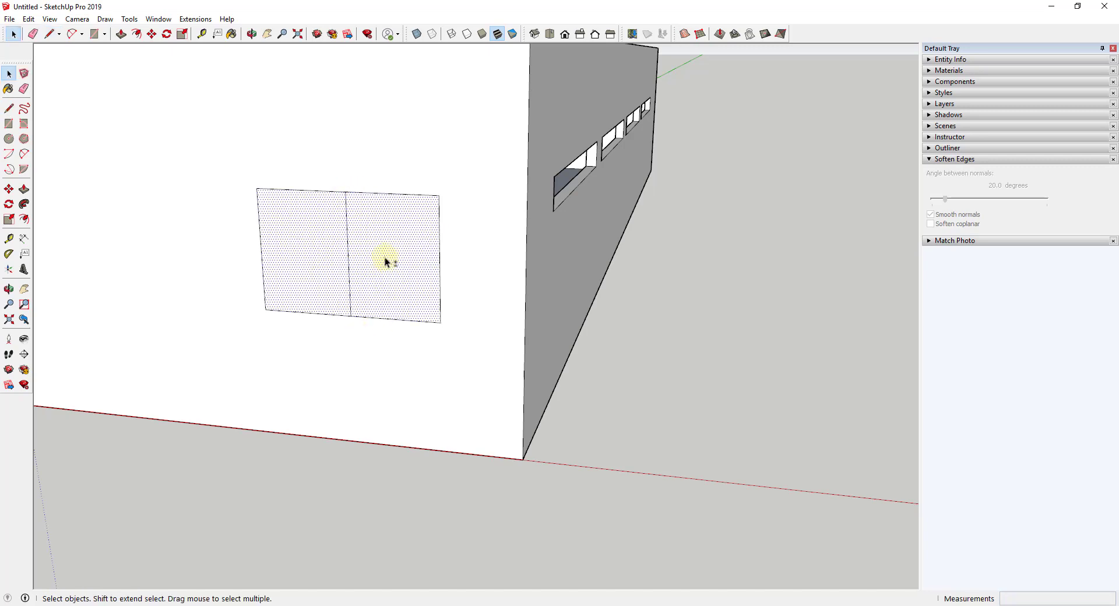
Step: Apply Lattice Maker with depth 6 and Glass panes to the two faces
left_click(195, 19)
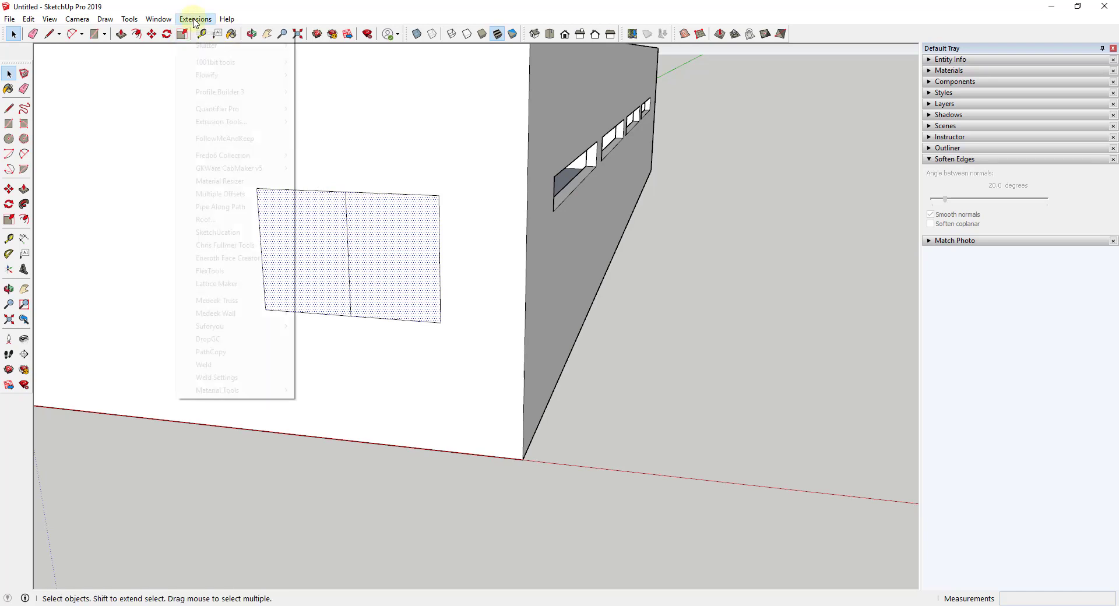
left_click(226, 284)
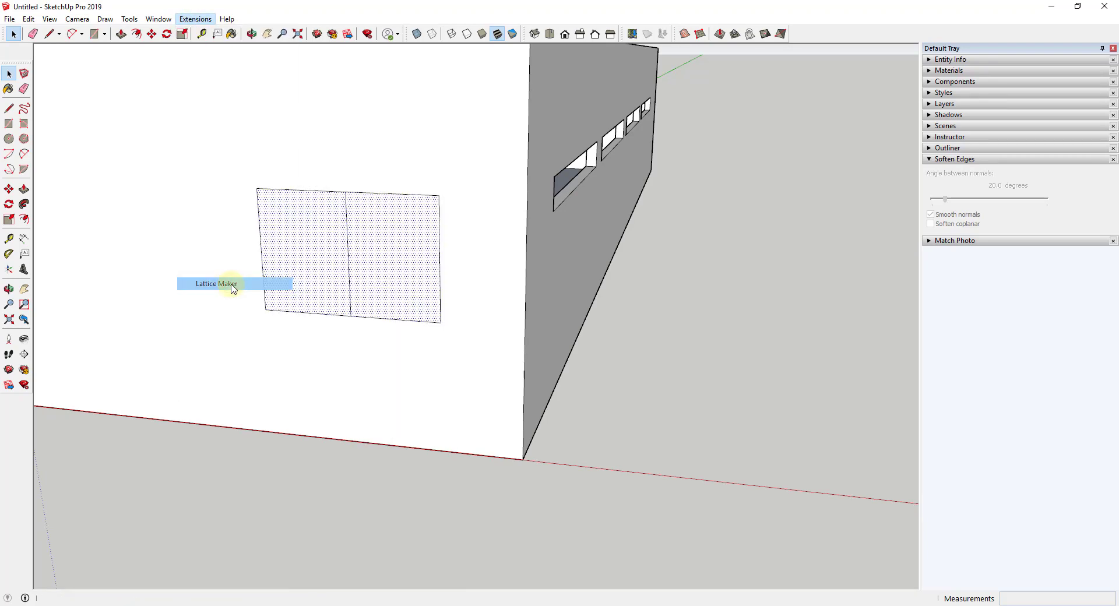
left_click_drag(574, 274, 507, 274)
type("6")
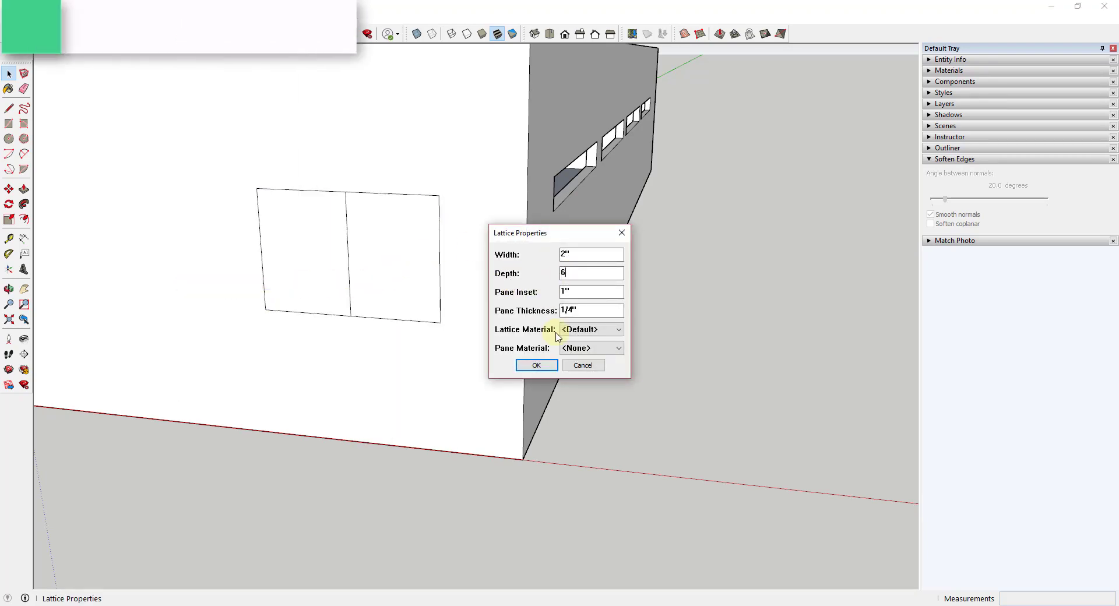
left_click(576, 350)
left_click(574, 379)
left_click(537, 365)
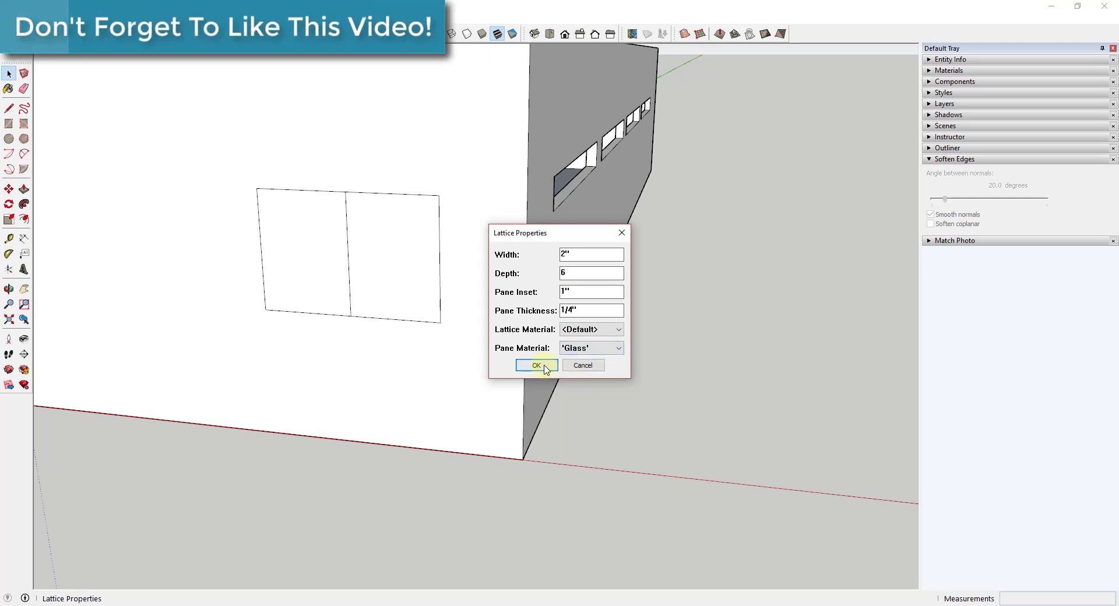
middle_click_drag(420, 274, 449, 180)
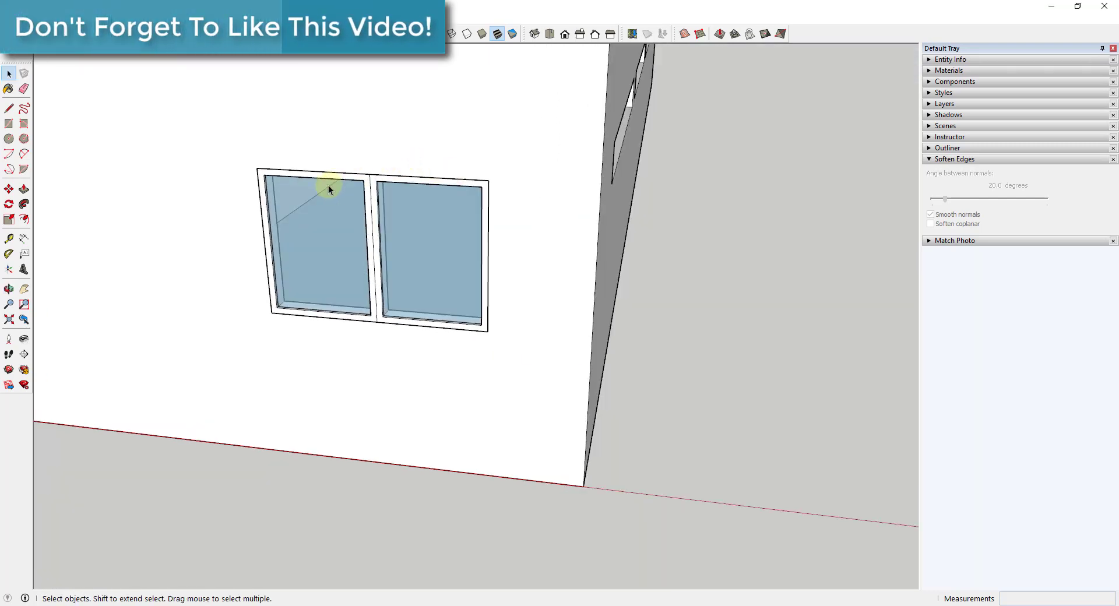
middle_click_drag(407, 222, 598, 244)
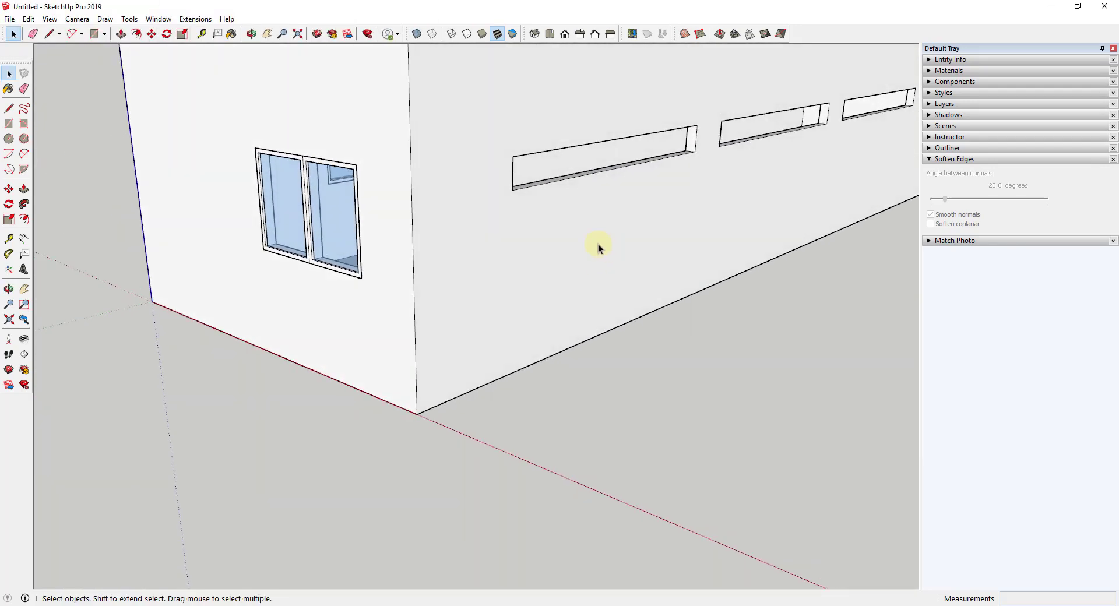
Step: Draw a long, narrow rectangle on the lower area of the long wall and select it
scroll(697, 205, "down", 5)
scroll(767, 181, "up", 2)
scroll(768, 181, "up", 1)
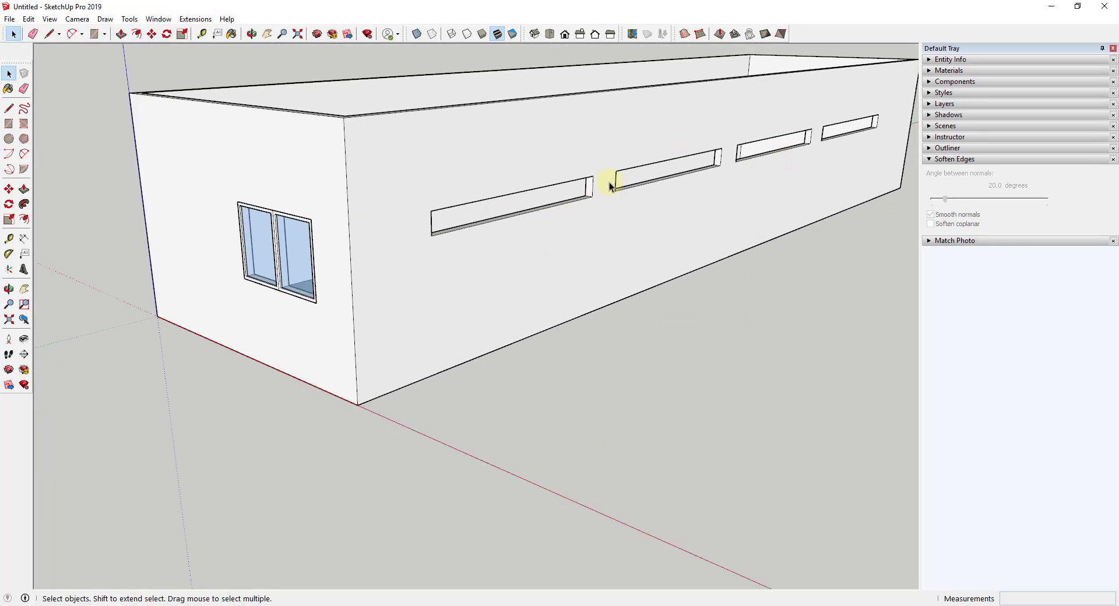
scroll(534, 187, "up", 2)
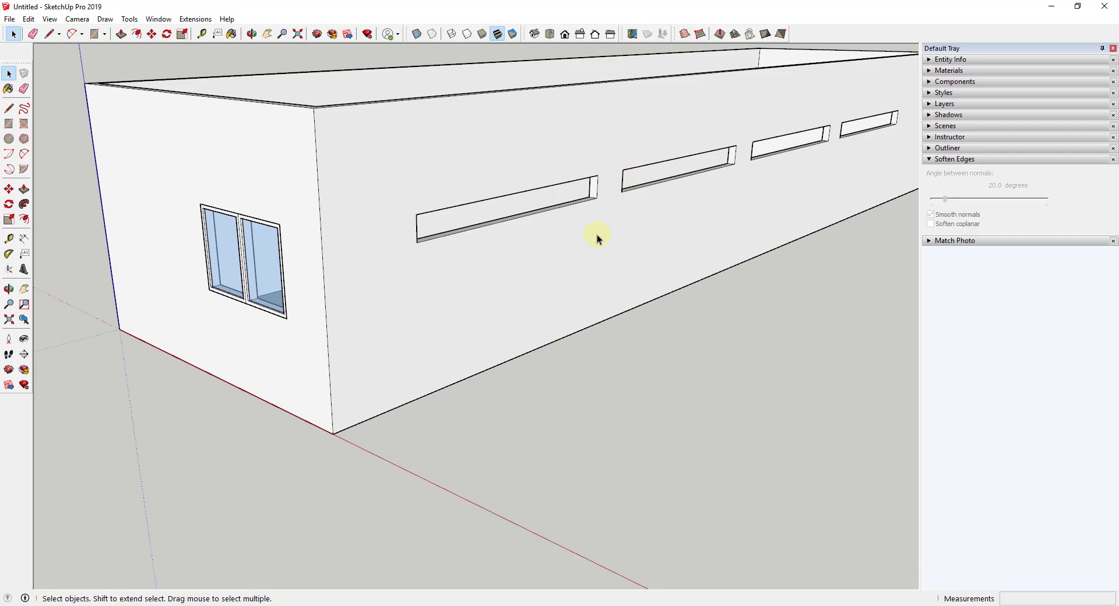
middle_click_drag(597, 234, 648, 138)
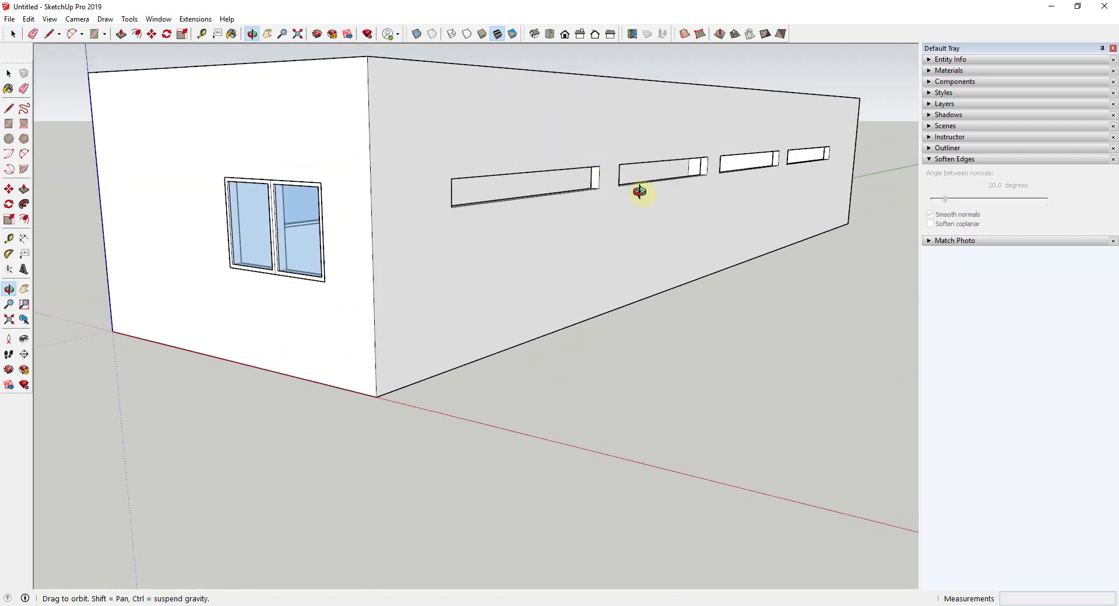
left_click_drag(639, 192, 546, 223)
key("space")
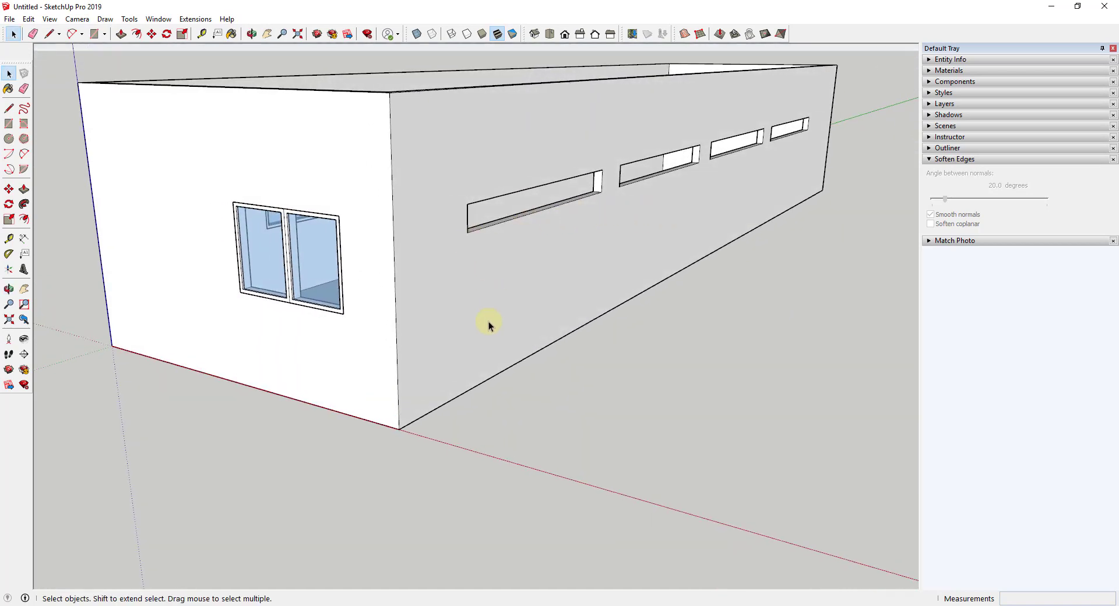
key("r")
left_click(471, 255)
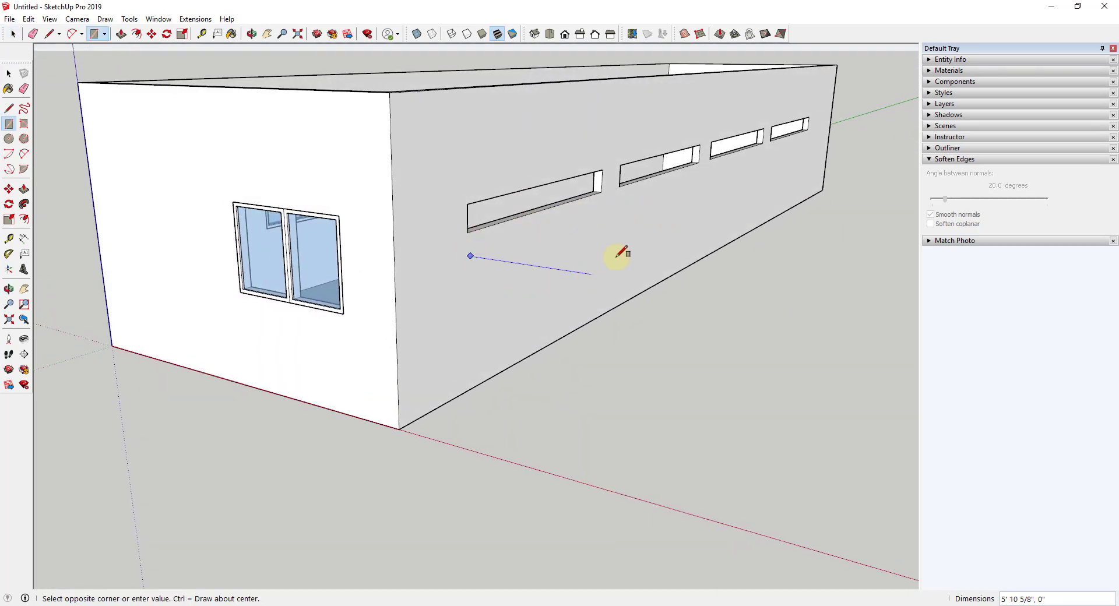
left_click(600, 240)
key("space")
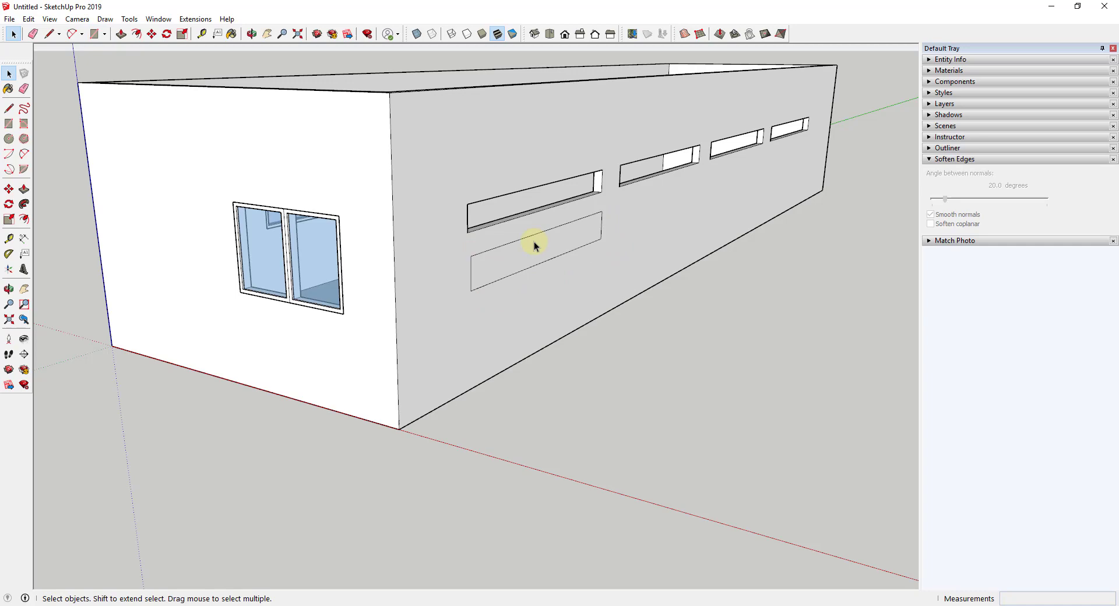
left_click(532, 244)
Step: Apply Lattice Maker with Glass pane material to the rectangle
left_click(195, 18)
left_click(236, 289)
left_click(588, 349)
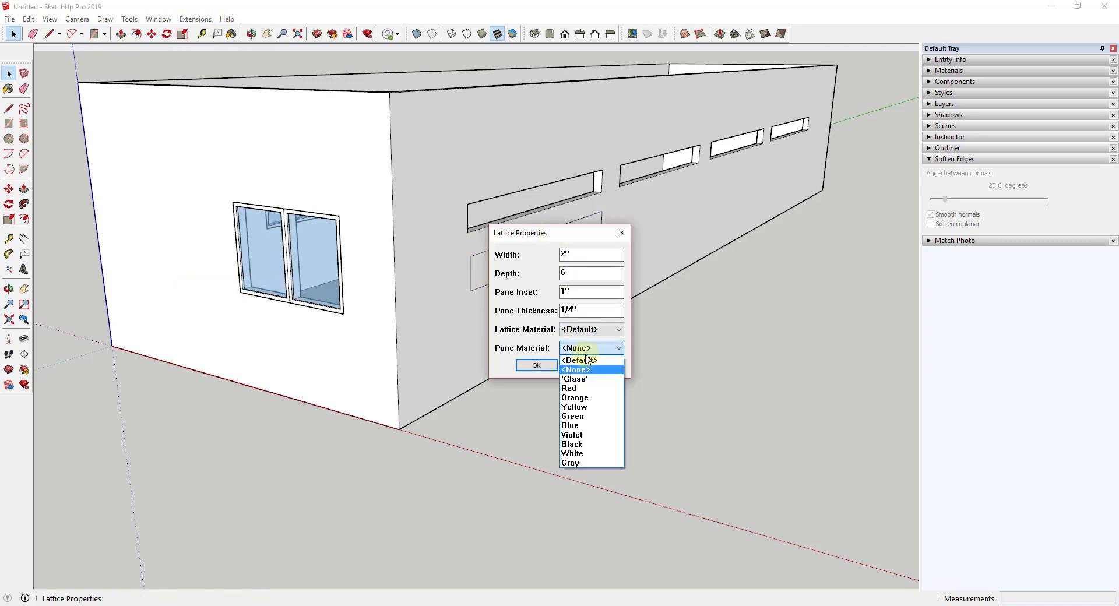
left_click(589, 362)
left_click(529, 365)
scroll(554, 242, "up", 5)
middle_click_drag(554, 242, 535, 262)
scroll(387, 260, "down", 5)
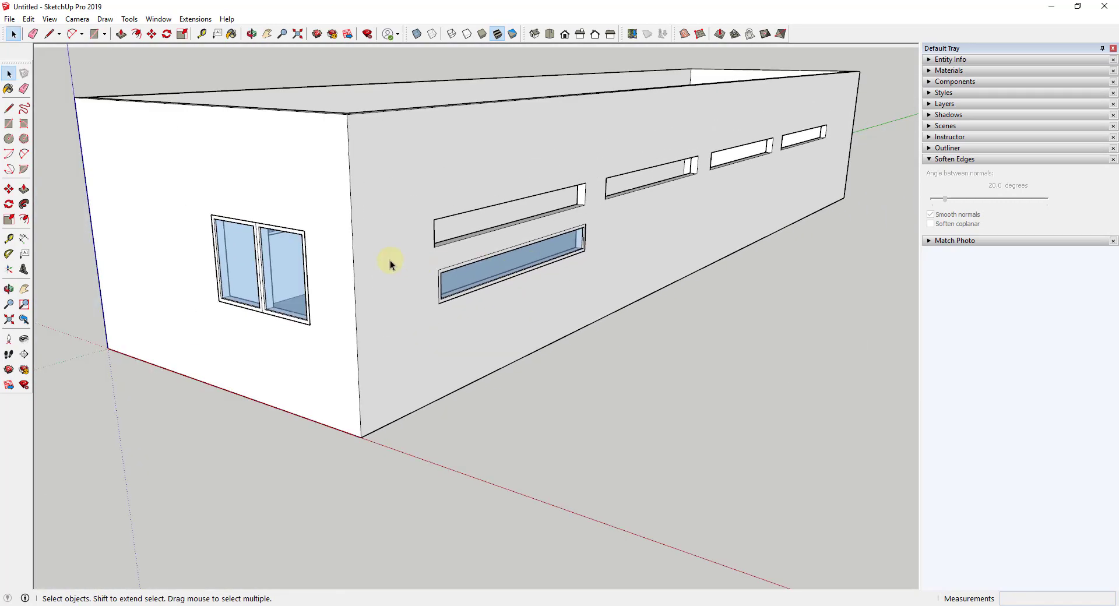
Step: Draw a rectangle filling the lower trial window's frame and select the new inner face
middle_click_drag(387, 260, 620, 241)
scroll(619, 242, "up", 3)
left_click(598, 258)
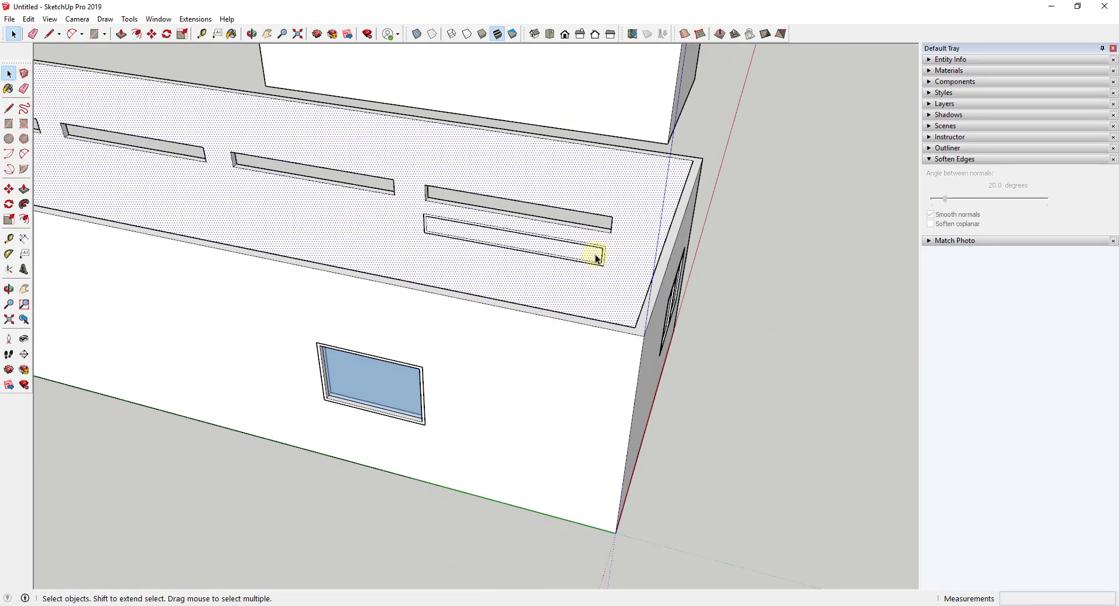
scroll(522, 237, "up", 3)
key("r")
left_click(291, 183)
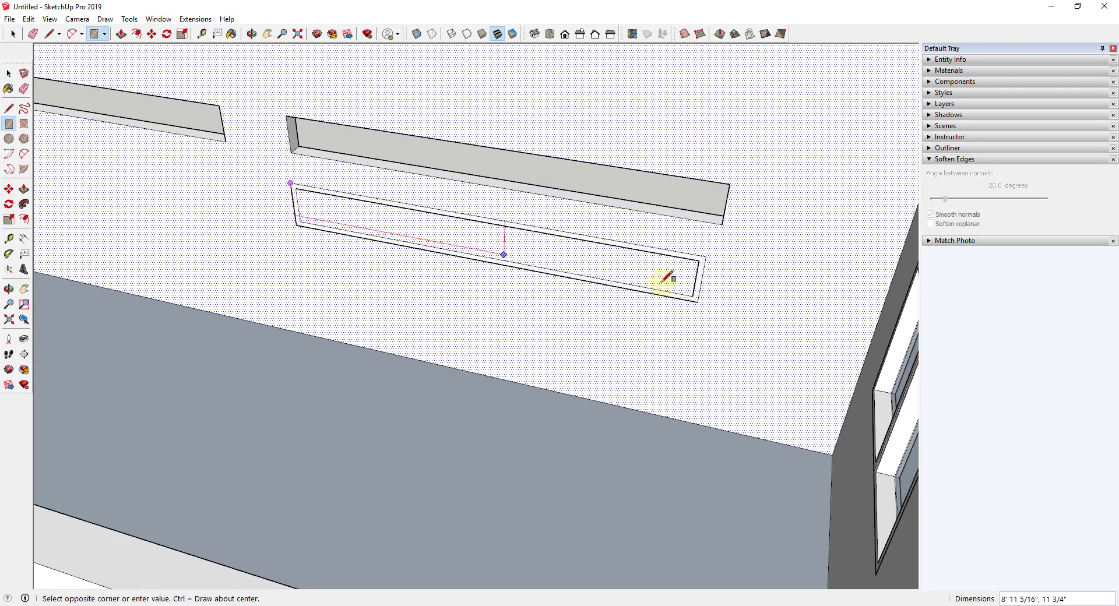
left_click(707, 301)
key("space")
left_click(631, 270)
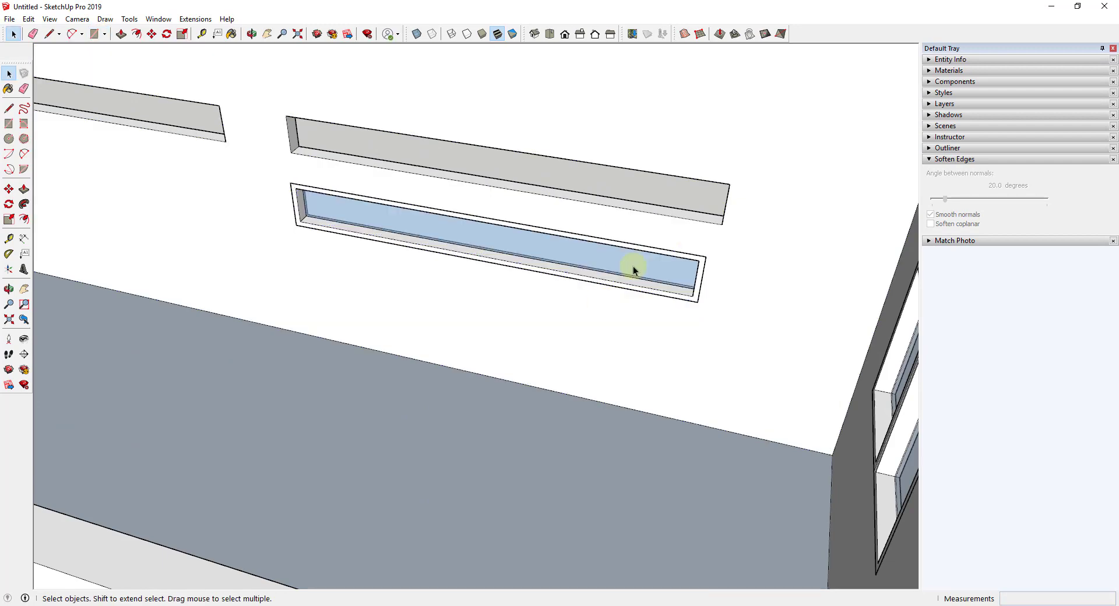
mouse_move(632, 267)
middle_mouse_down()
mouse_move(717, 303)
mouse_move(655, 270)
mouse_move(635, 275)
middle_mouse_up()
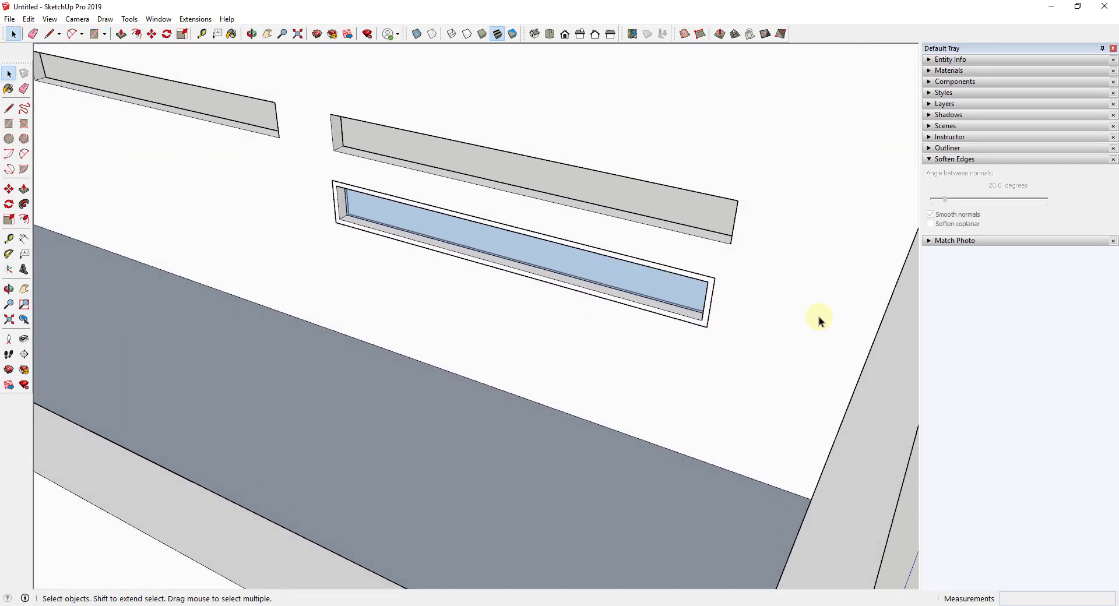
middle_click_drag(819, 317, 443, 225)
Step: Draw a rectangle over the first upper wall slot and select its face
key("r")
left_click(420, 230)
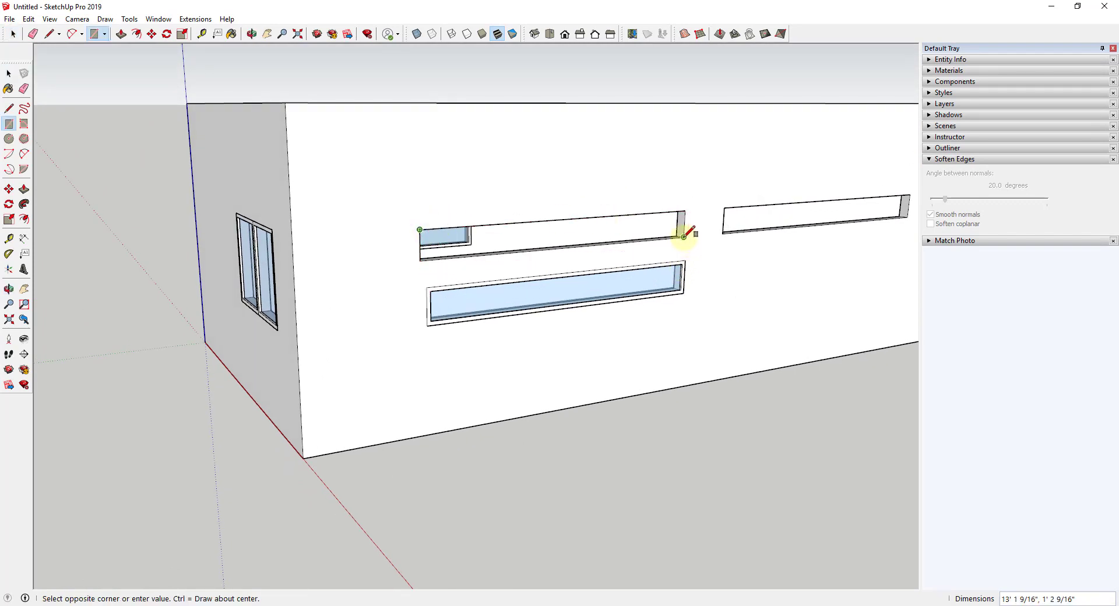
left_click(684, 237)
key("space")
left_click(655, 242)
Step: Apply a Glass-paned lattice window to it and delete the lower trial window
left_click(178, 20)
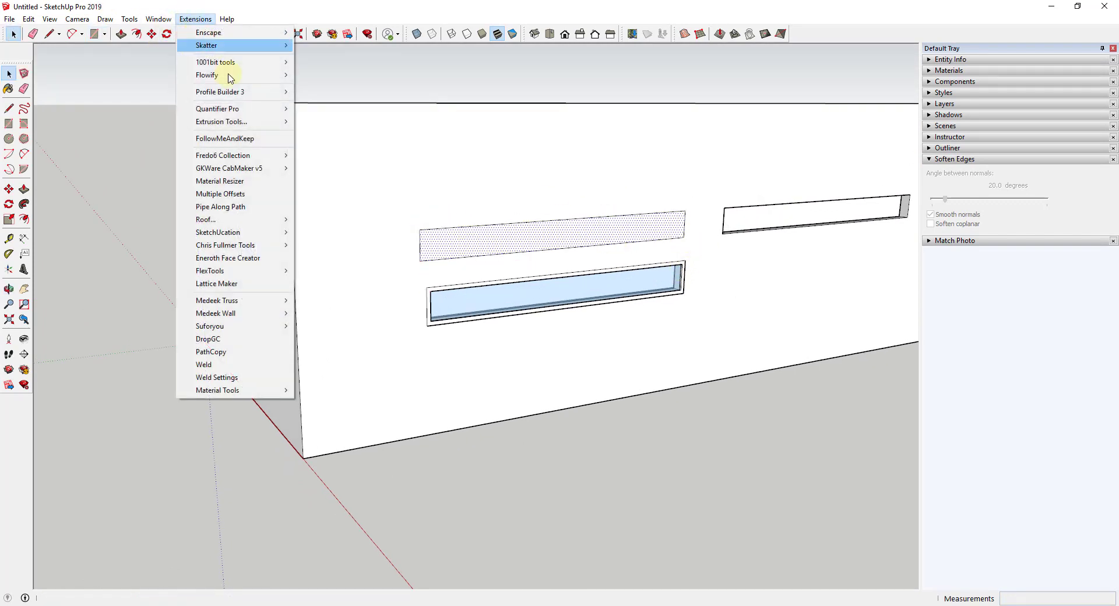
left_click(233, 288)
left_click(561, 348)
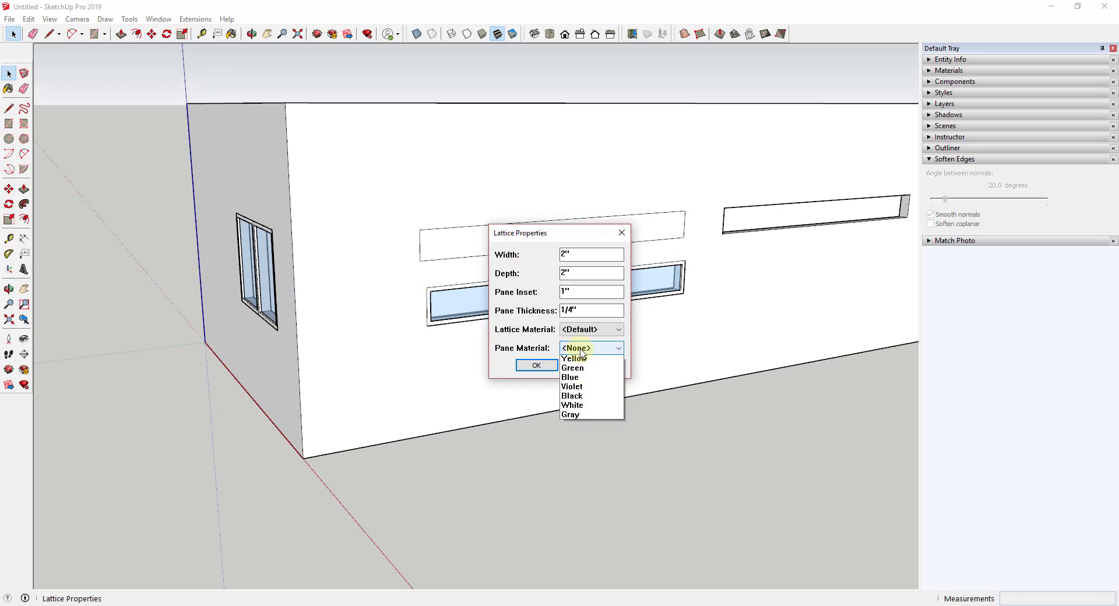
left_click(590, 382)
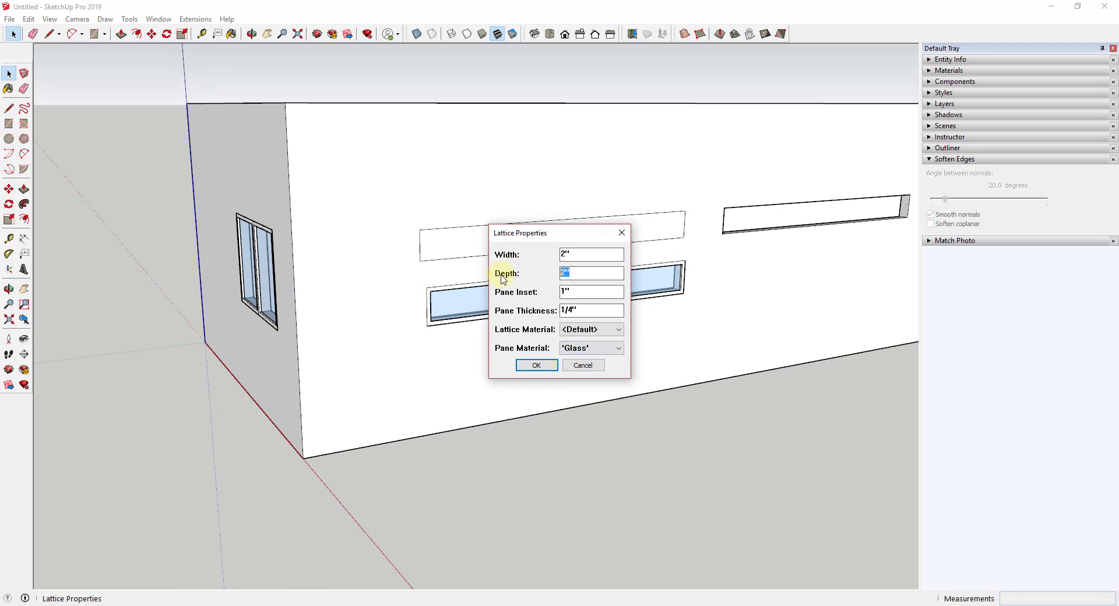
key("Return")
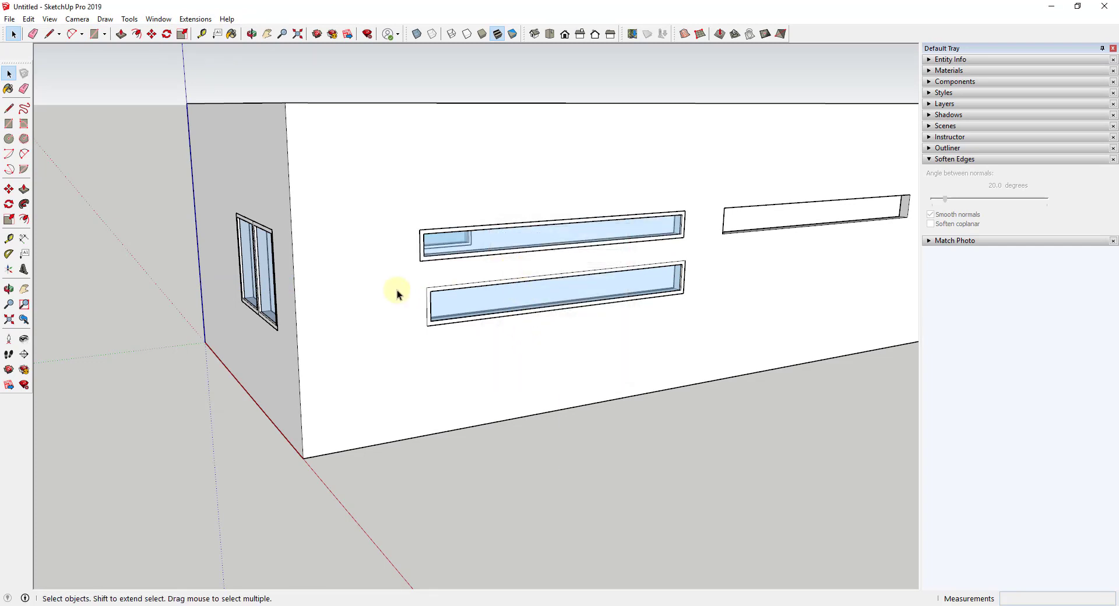
left_click_drag(413, 273, 688, 330)
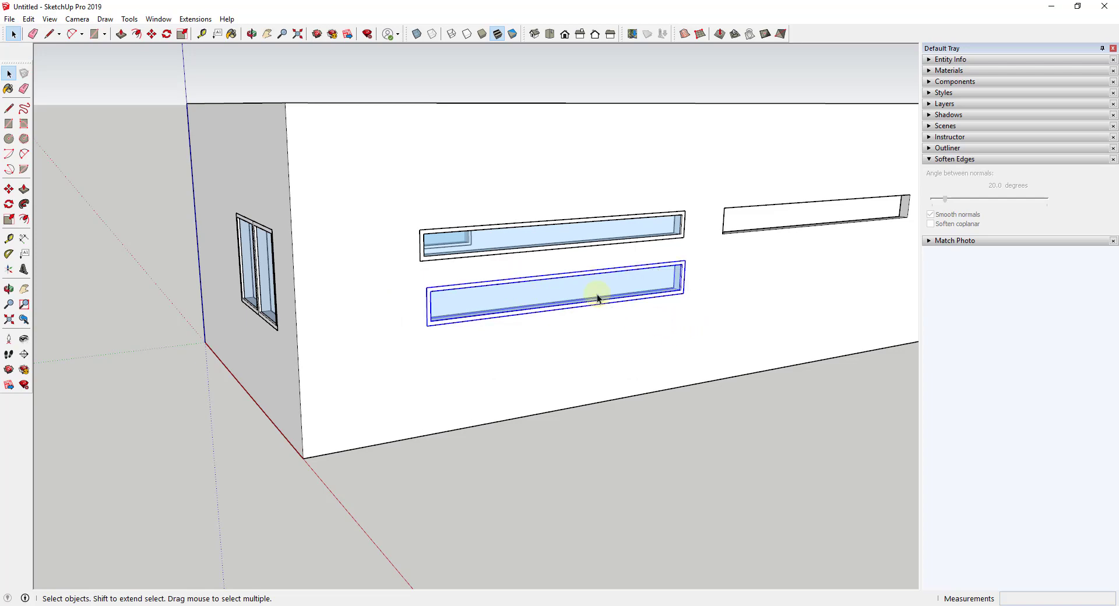
key("Delete")
Step: Copy the glass window with Move and Ctrl into the next upper opening
middle_click_drag(586, 293, 477, 246)
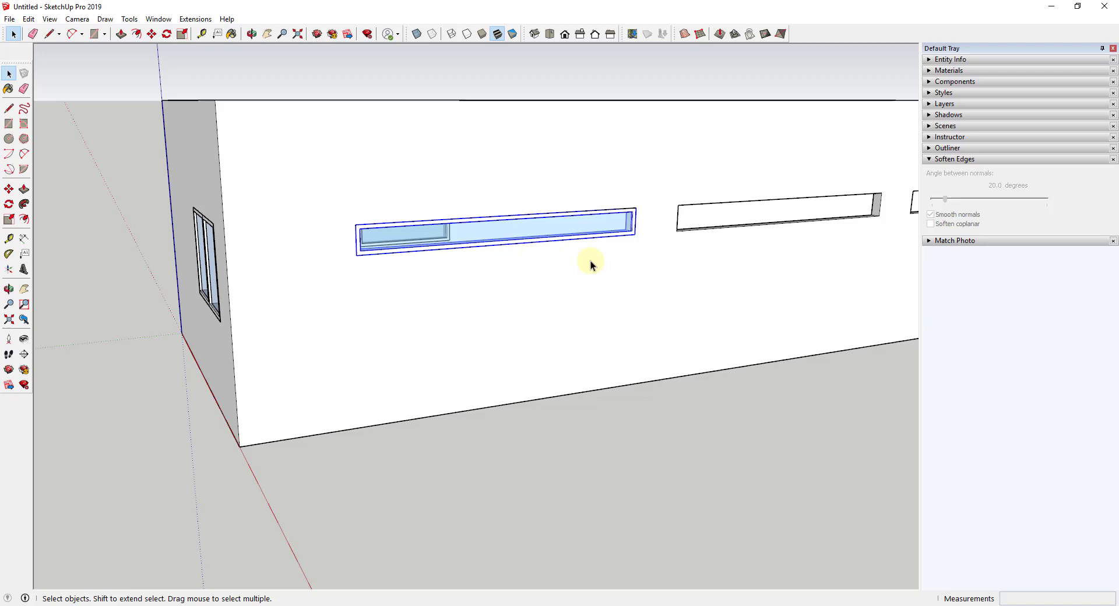
scroll(590, 263, "down", 1)
scroll(605, 250, "up", 2)
key("m")
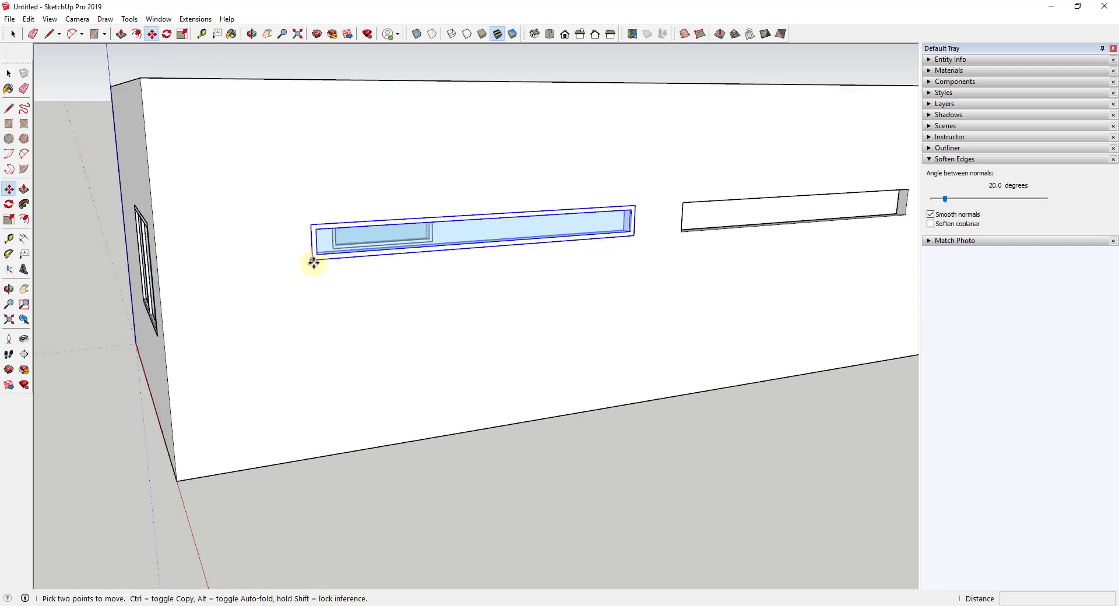
key("ctrl")
left_click(313, 260)
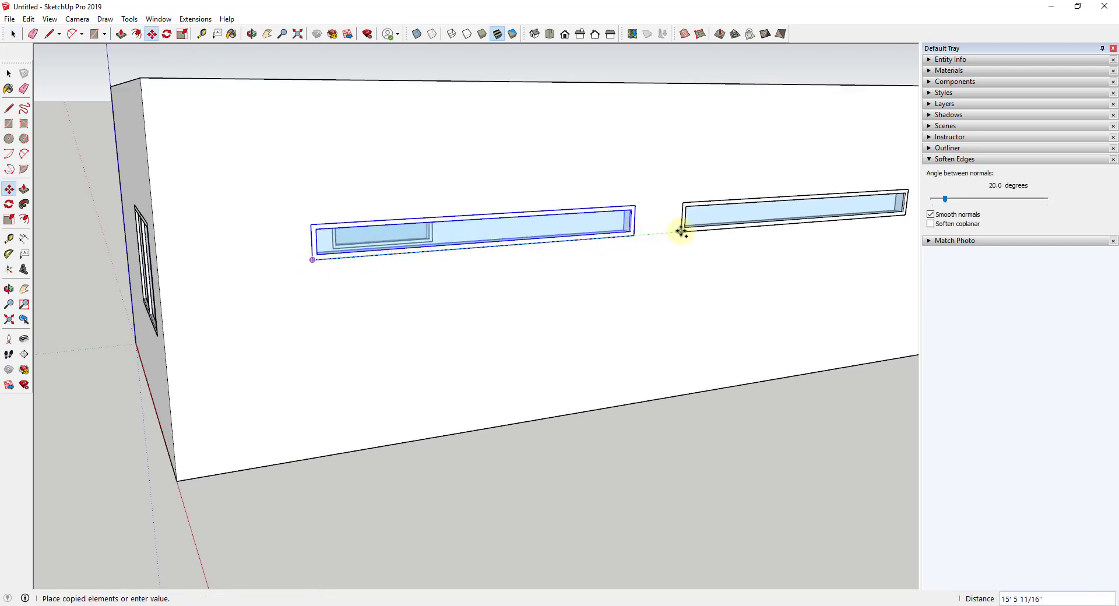
left_click(682, 231)
Step: Array the copy with *2 to fill the remaining openings, then view both buildings
scroll(479, 220, "down", 5)
middle_click_drag(479, 220, 644, 275)
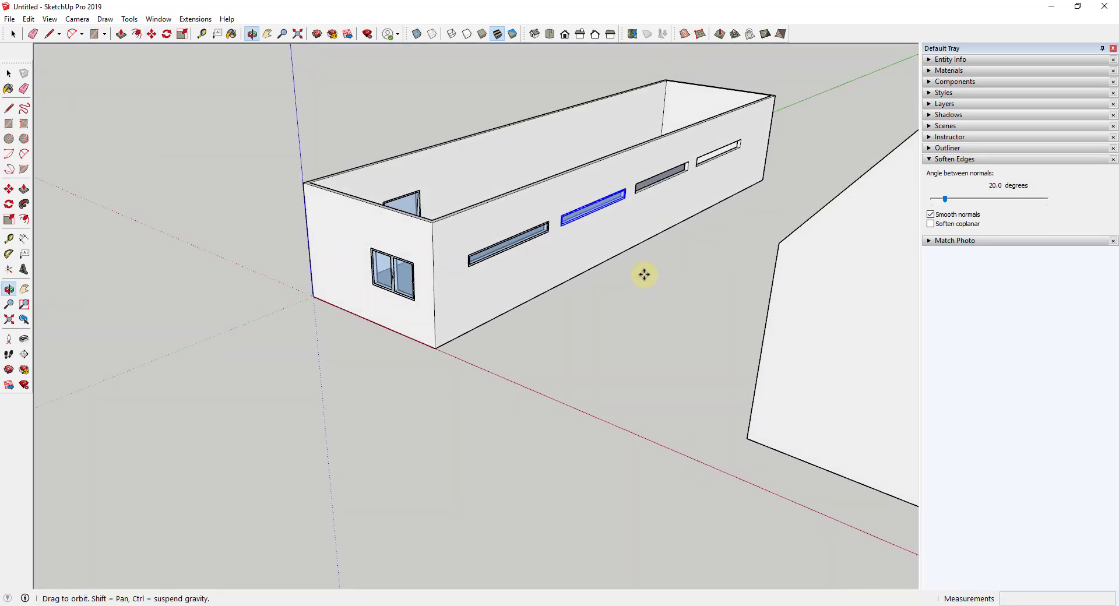
scroll(731, 124, "up", 3)
type("*2")
key("Return")
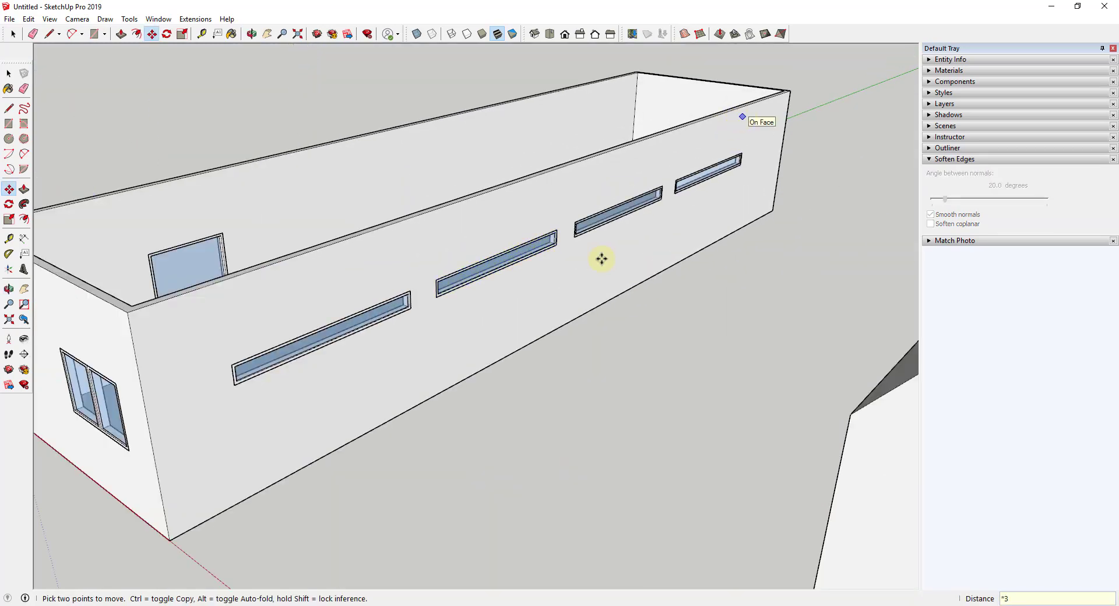
scroll(602, 259, "down", 5)
middle_click_drag(595, 295, 592, 210)
scroll(592, 210, "down", 1)
middle_click_drag(709, 287, 607, 302)
middle_click_drag(718, 219, 670, 285)
Step: Divide the gable front with a vertical line from the apex and a line between the eave corners
key("l")
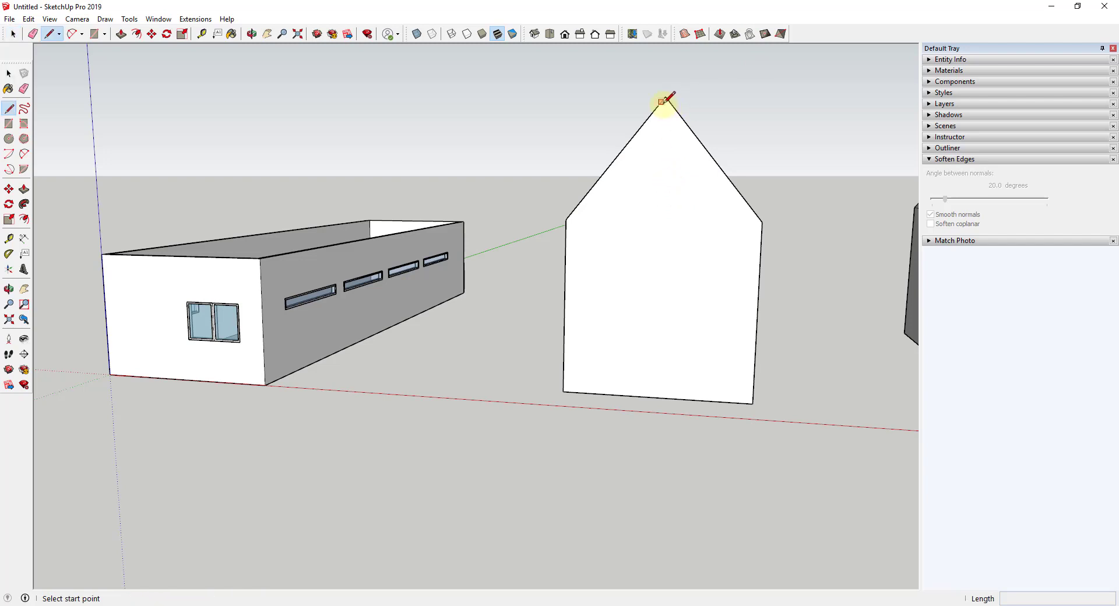
left_click(664, 99)
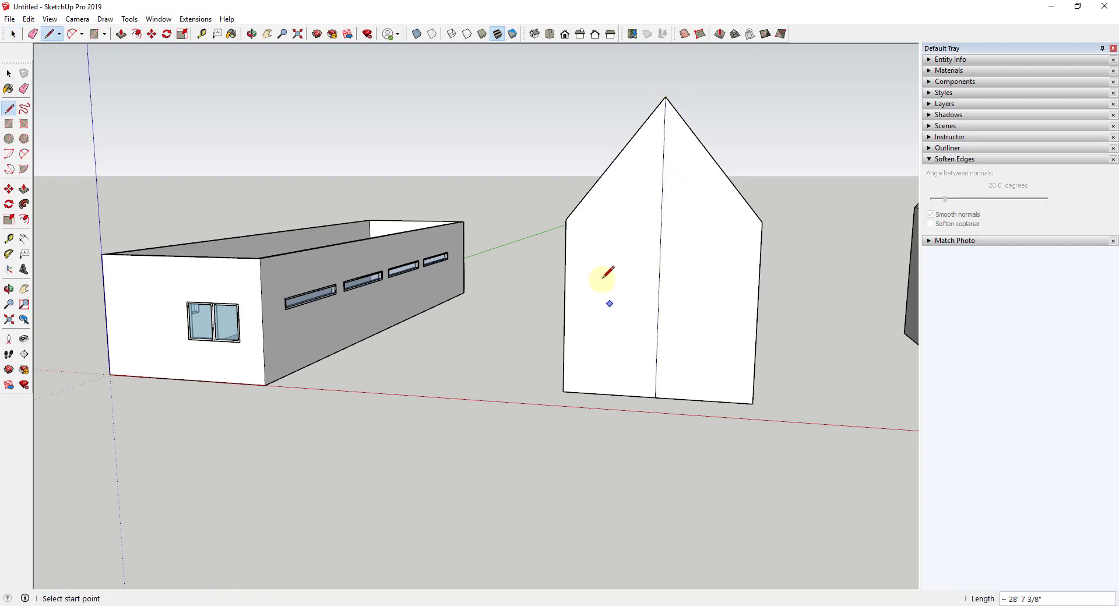
left_click(566, 220)
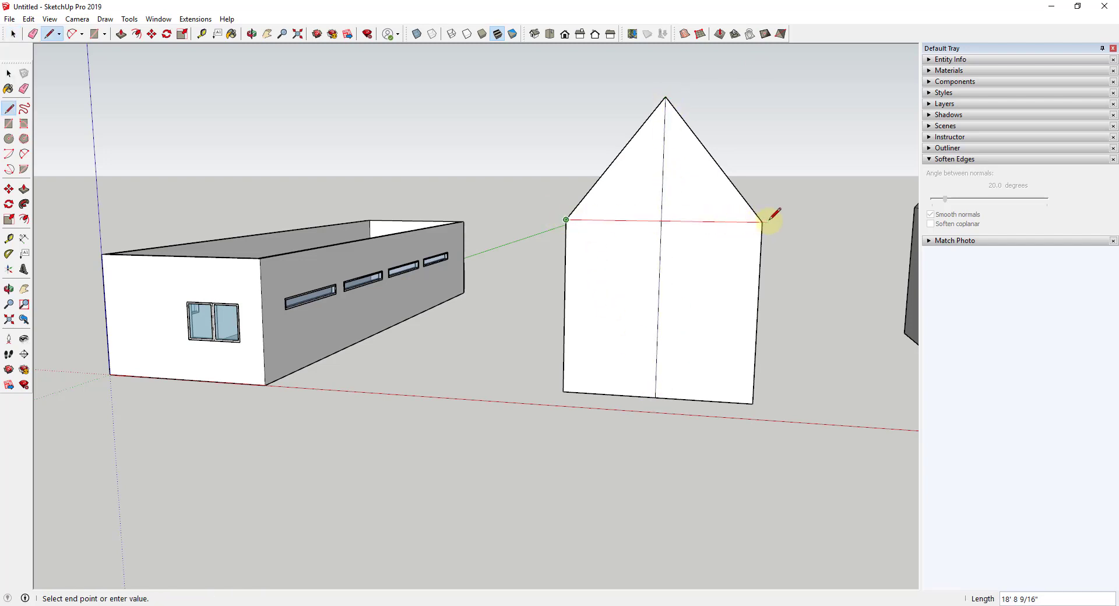
left_click(762, 222)
key("space")
Step: Turn the four gable front faces into a Lattice Maker lattice with Glass pane material
left_click(641, 208)
left_click(696, 199, "shift")
left_click(707, 268, "shift")
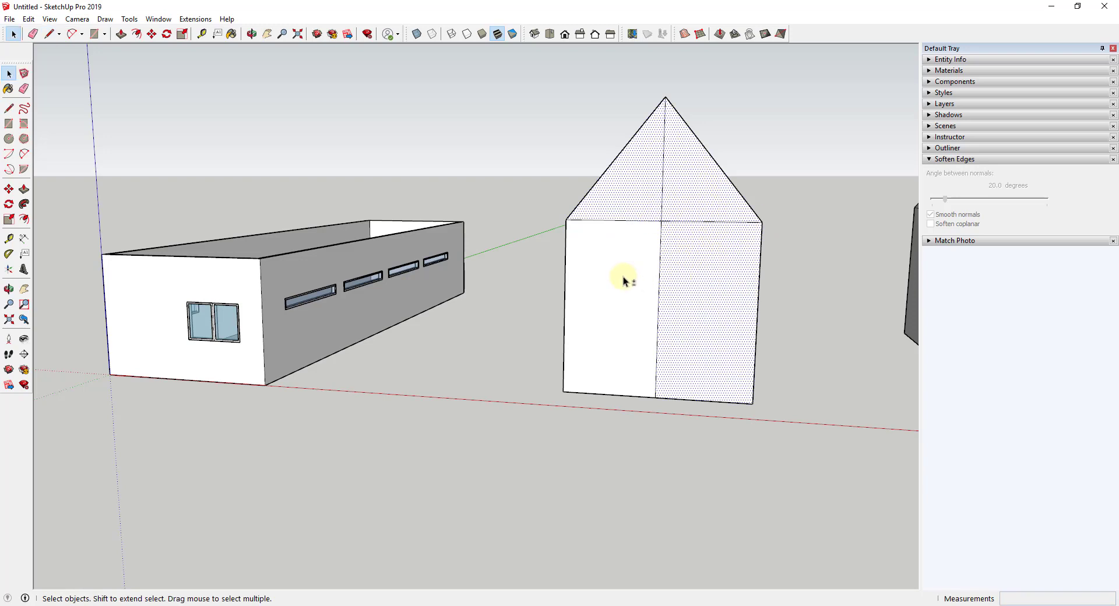
left_click(627, 281, "shift")
left_click(195, 19)
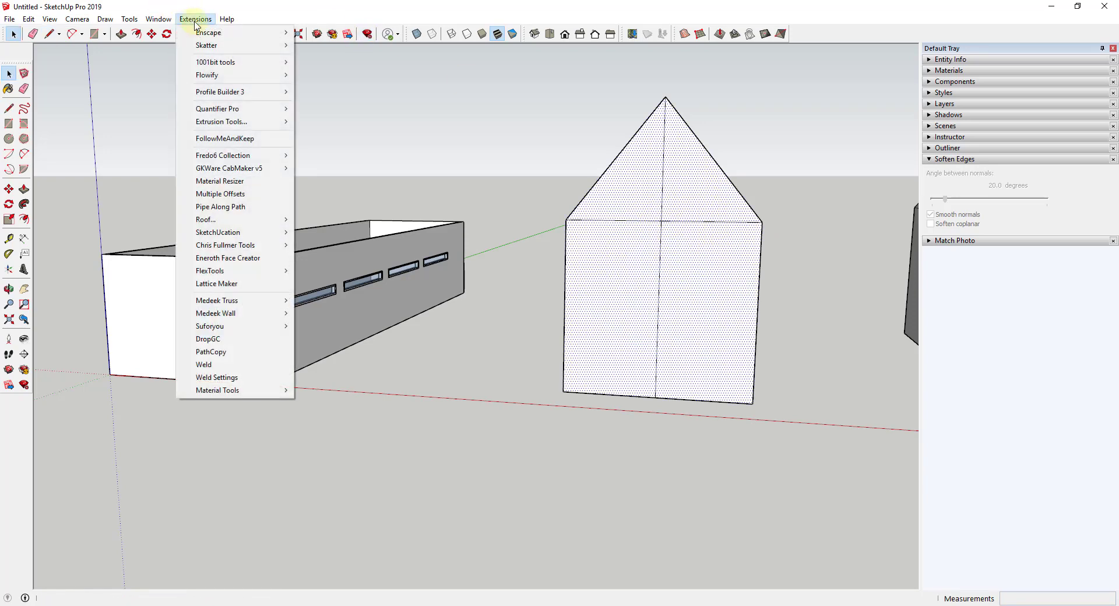
left_click(231, 284)
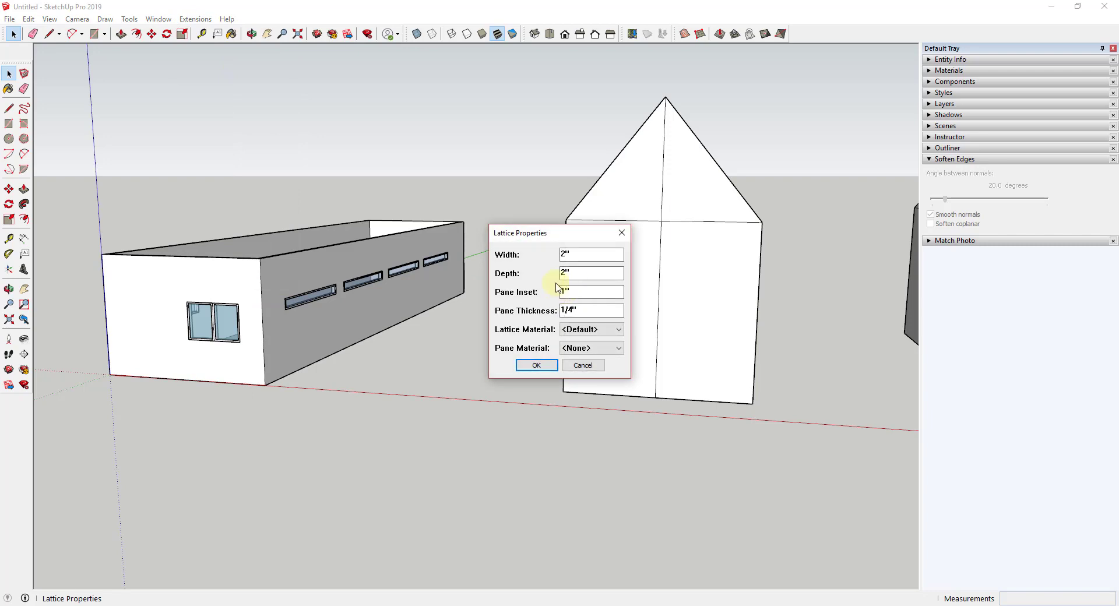
left_click(586, 348)
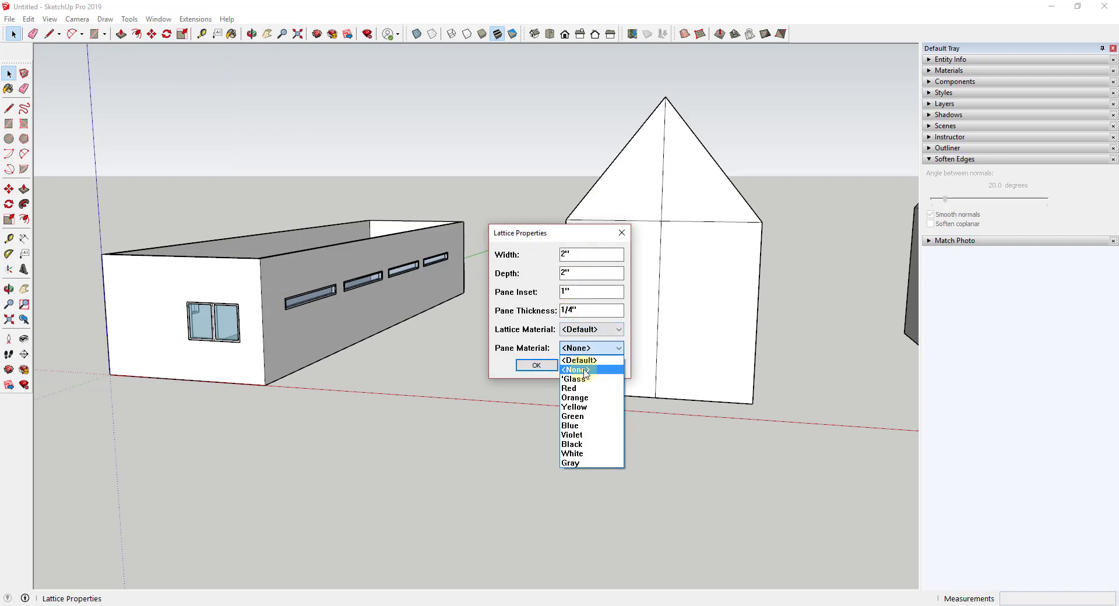
left_click(586, 387)
left_click(536, 366)
middle_click_drag(624, 341, 694, 210)
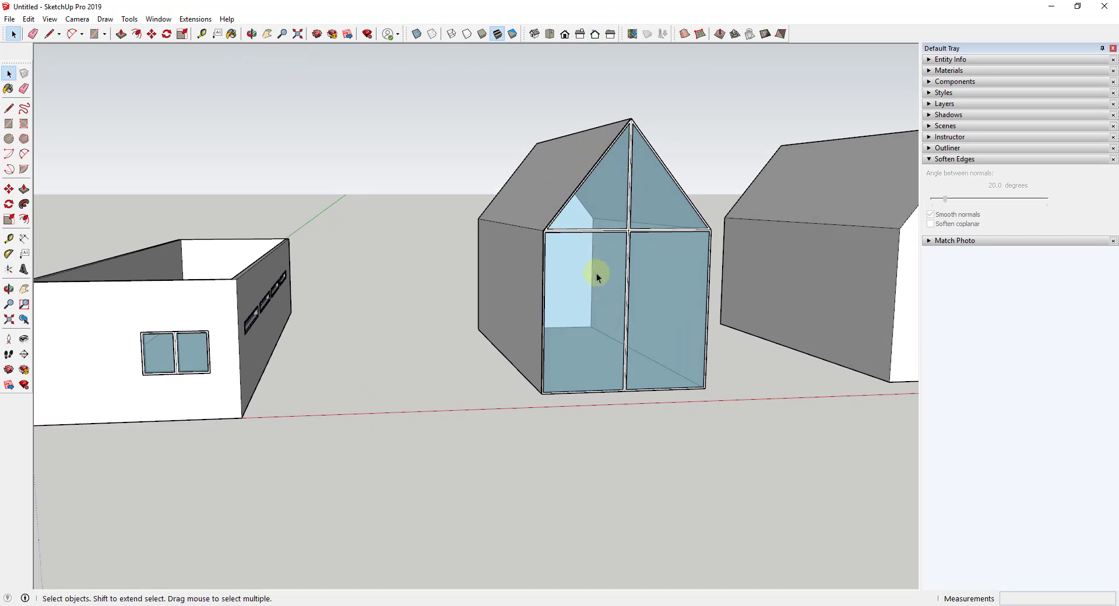
Step: Split the second house's gable end with vertical lines from the roof and a horizontal line across the triangle
middle_click_drag(597, 273, 527, 292)
key("l")
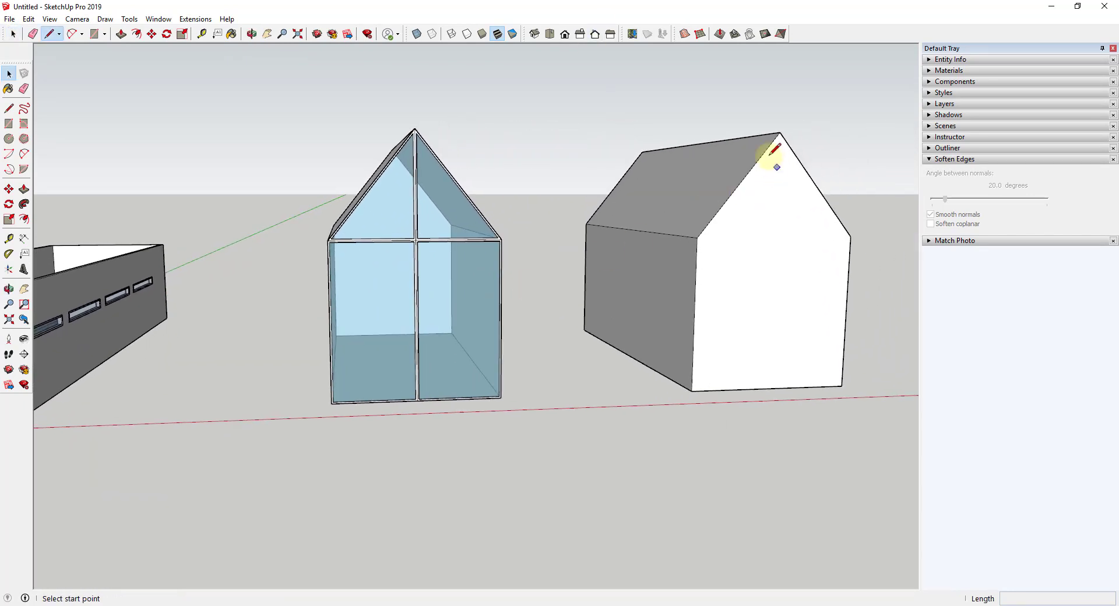
left_click(780, 132)
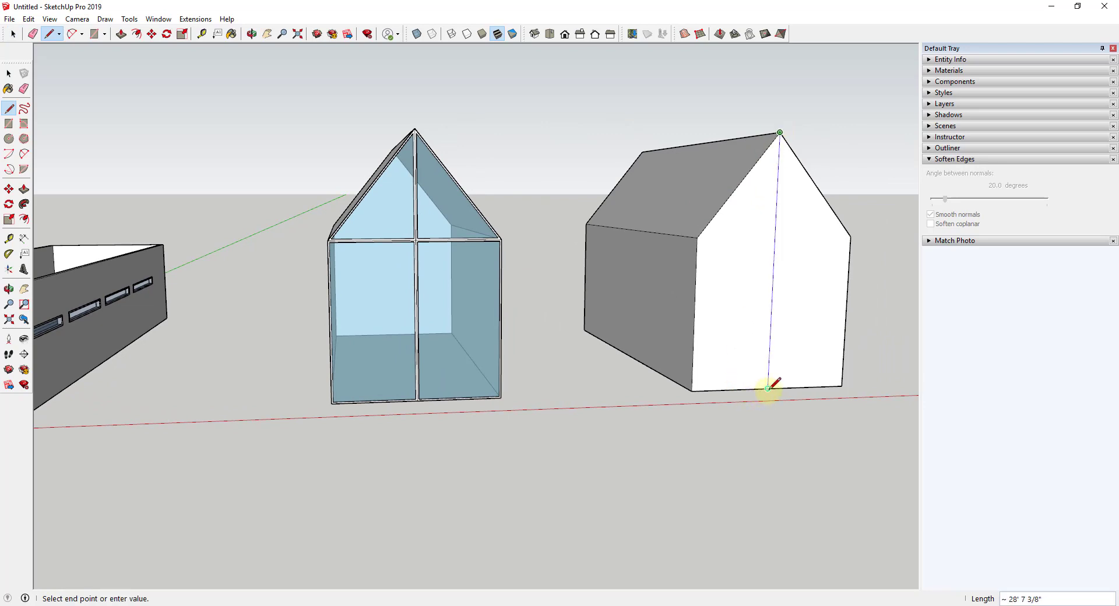
left_click(697, 237)
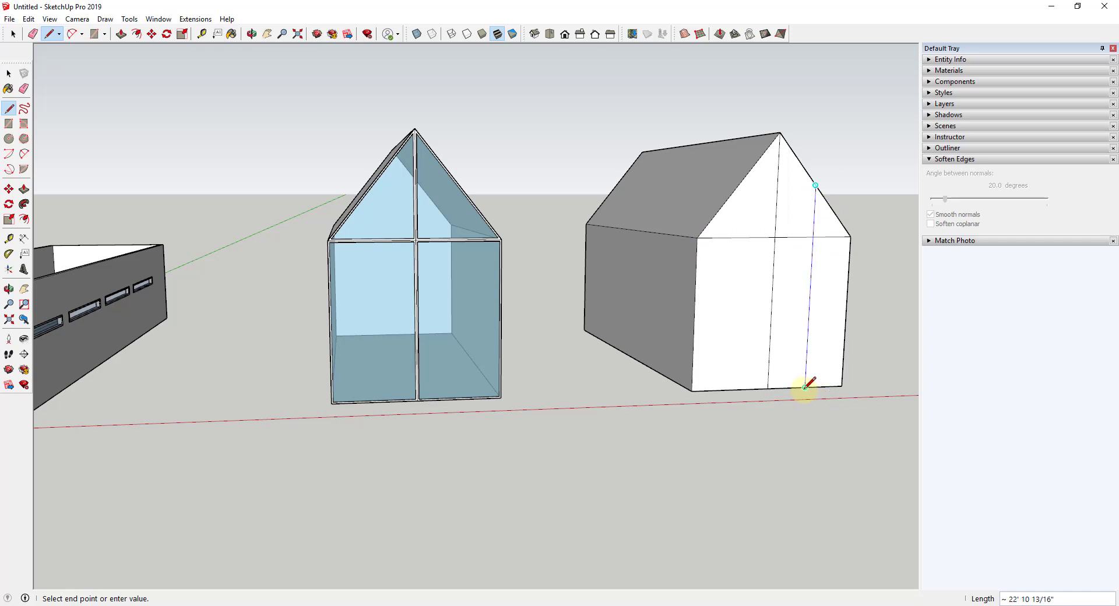
left_click(739, 185)
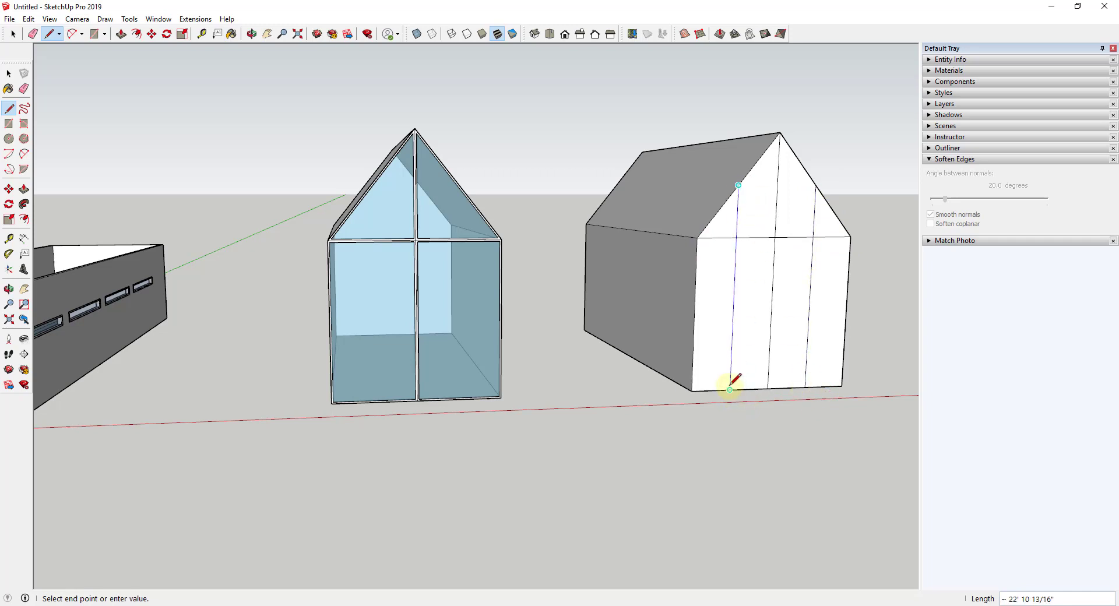
left_click(739, 185)
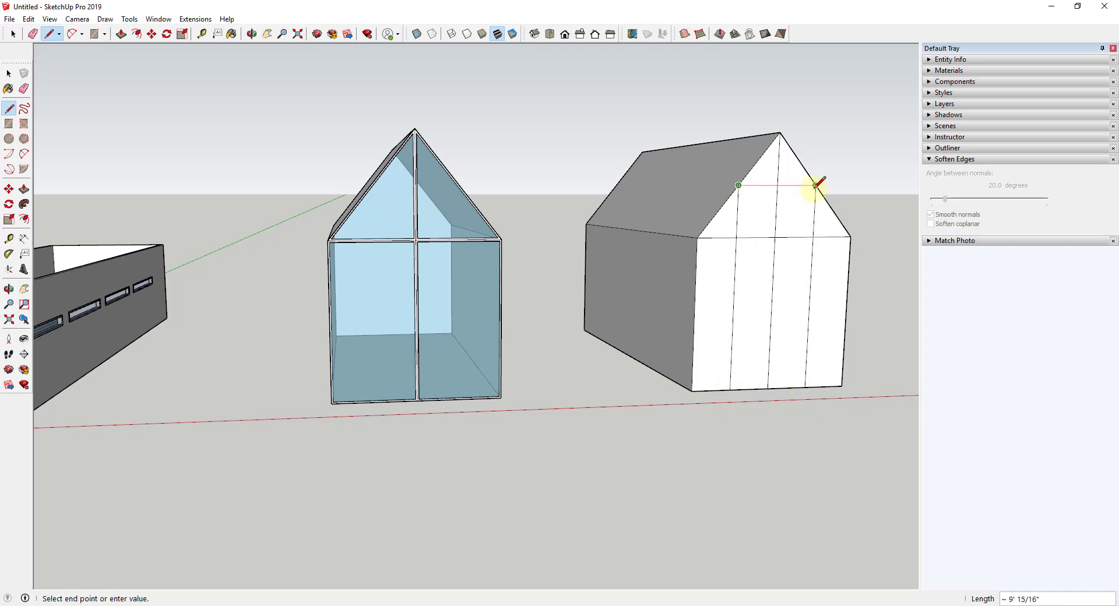
key("space")
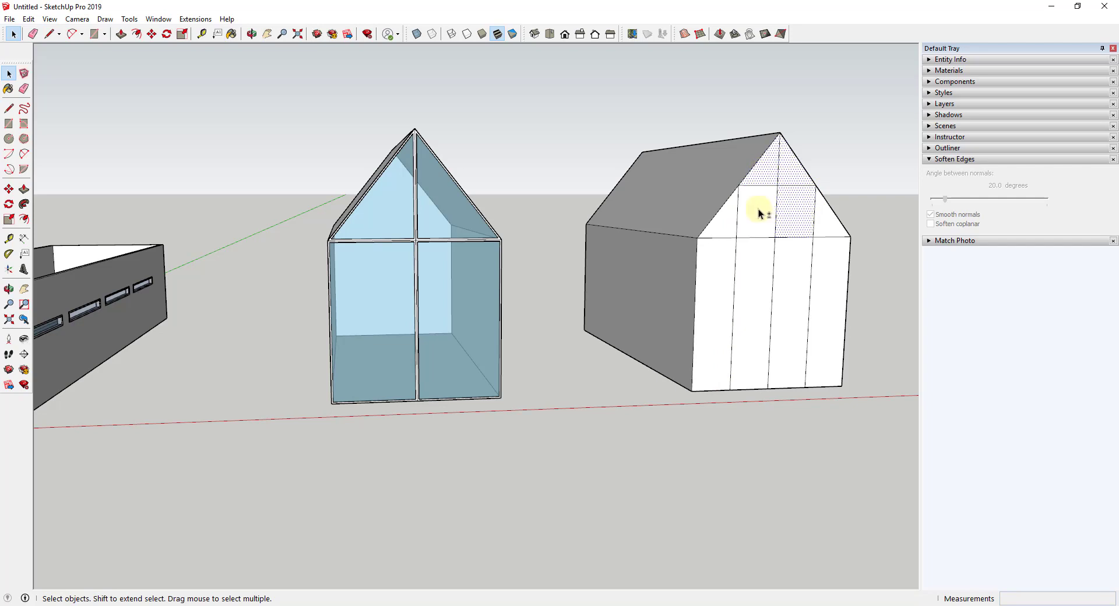
Step: Make the gable panels and wall strips a Glass-pane Lattice Maker lattice, then orbit to the curved wall
left_click(728, 276, "shift")
left_click(755, 278, "shift")
left_click(794, 278, "shift")
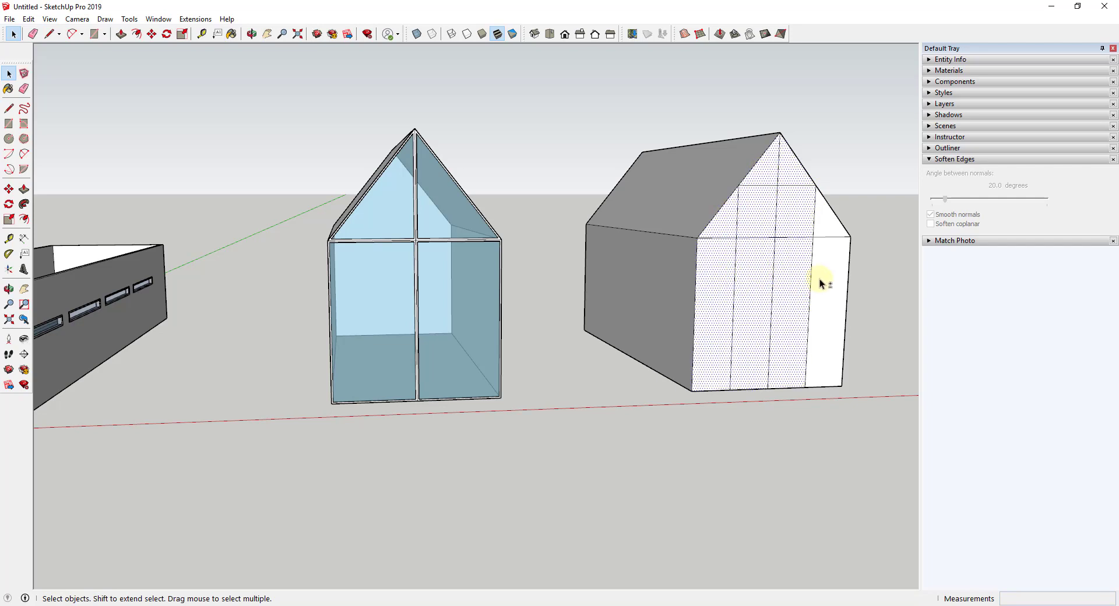
left_click(820, 278, "shift")
left_click(195, 19)
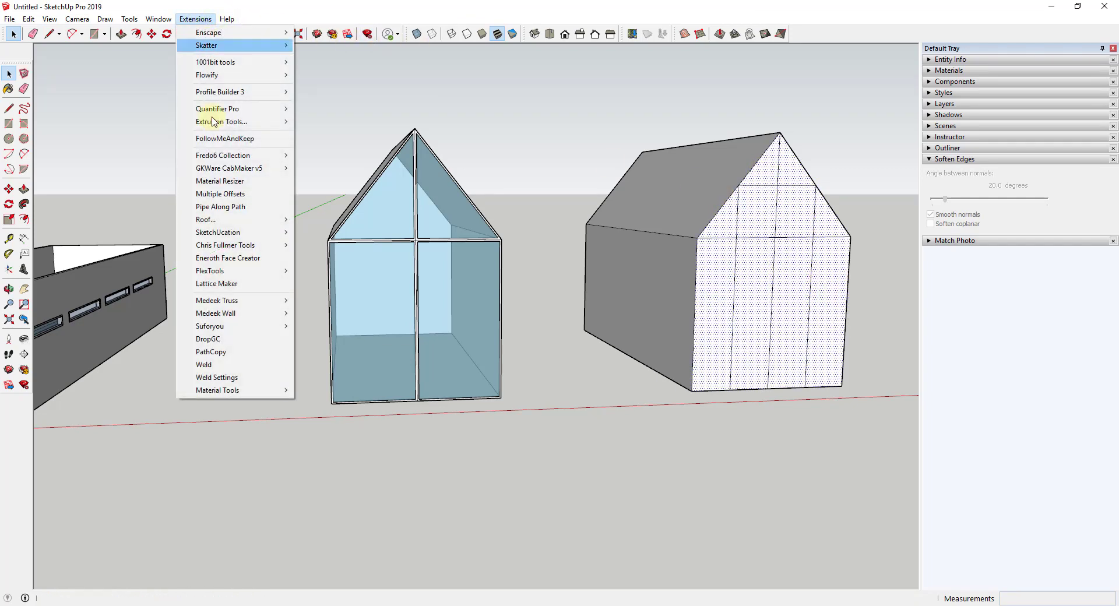
left_click(221, 284)
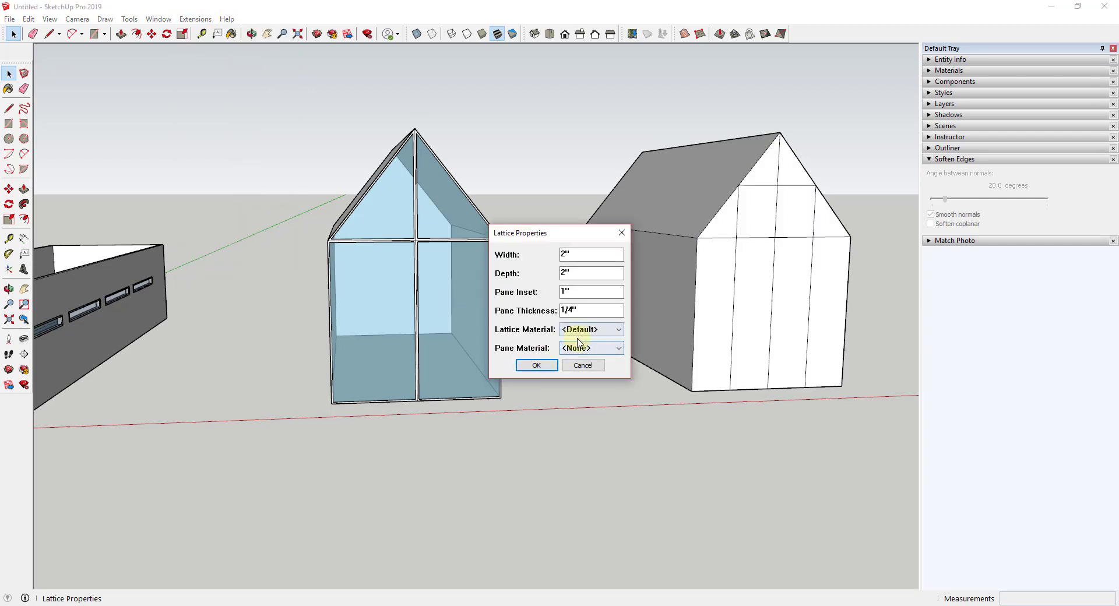
left_click(580, 348)
left_click(583, 376)
left_click(536, 365)
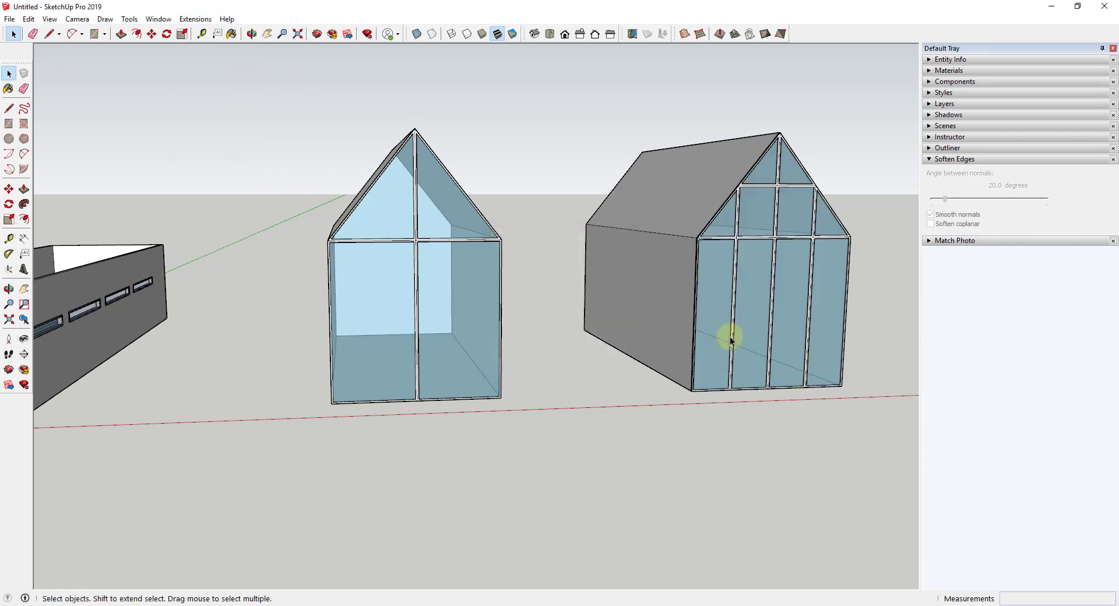
middle_click_drag(749, 312, 754, 270)
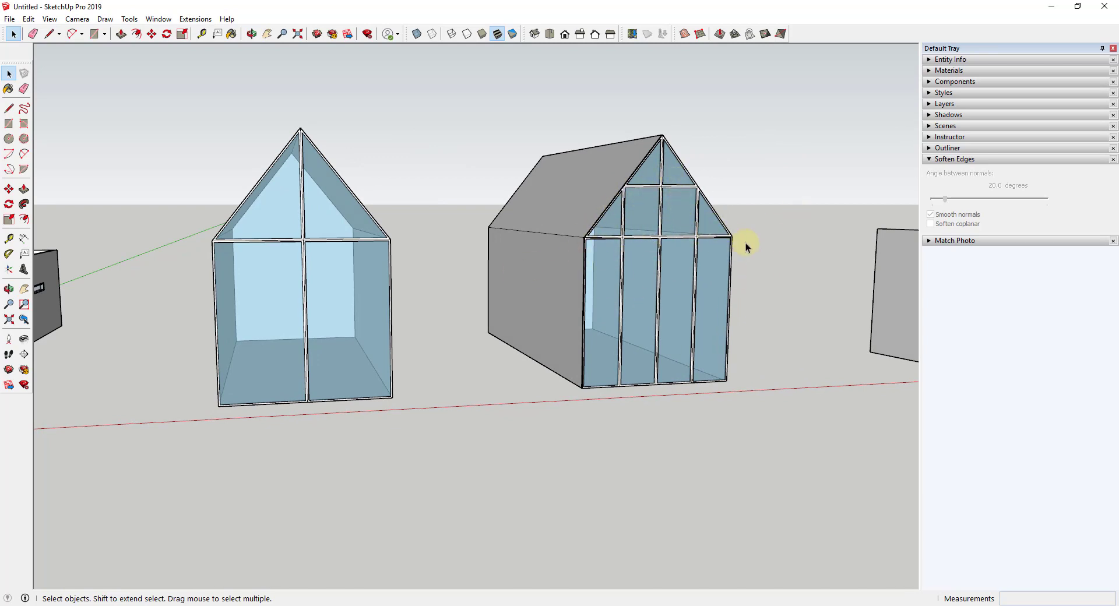
middle_click_drag(749, 279, 380, 189)
Step: Copy the curved wall's top arc down twice to divide the wall into three bands
left_click(554, 236)
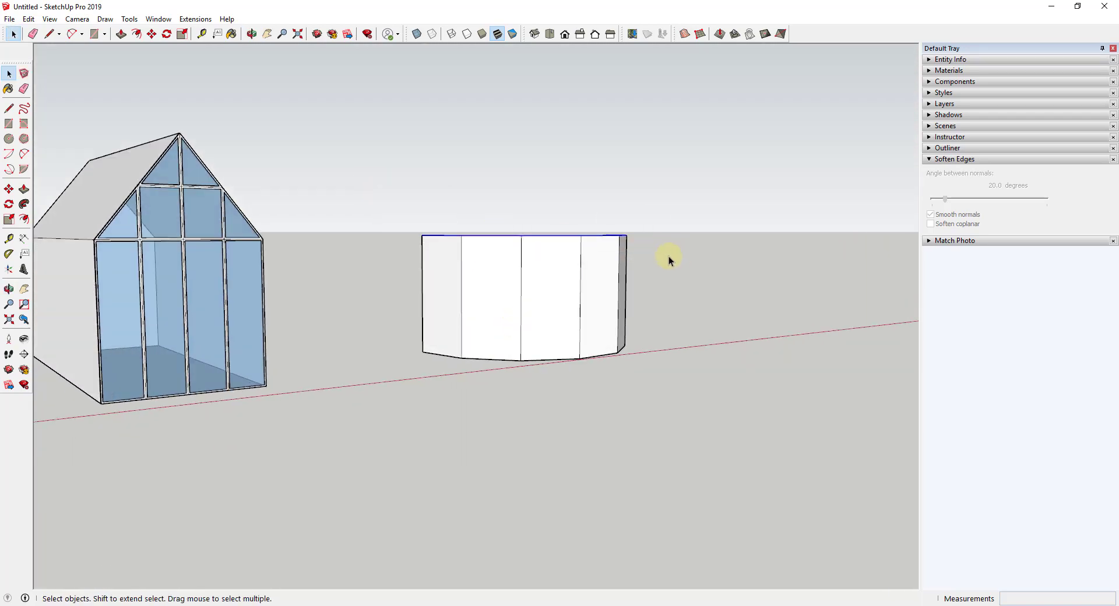
scroll(513, 255, "up", 3)
middle_click_drag(513, 255, 517, 320)
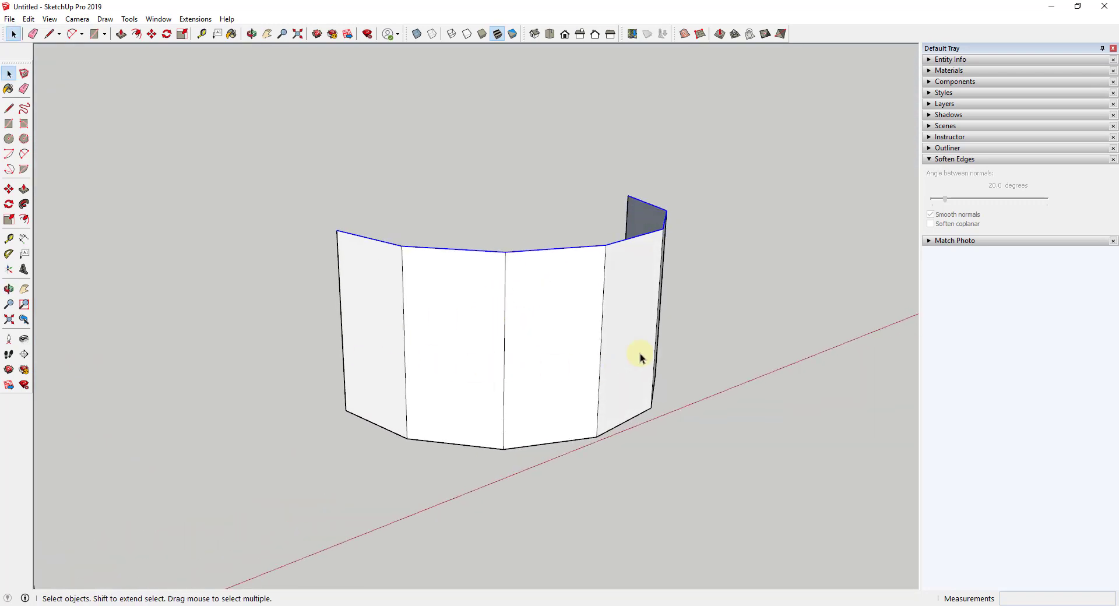
key("m")
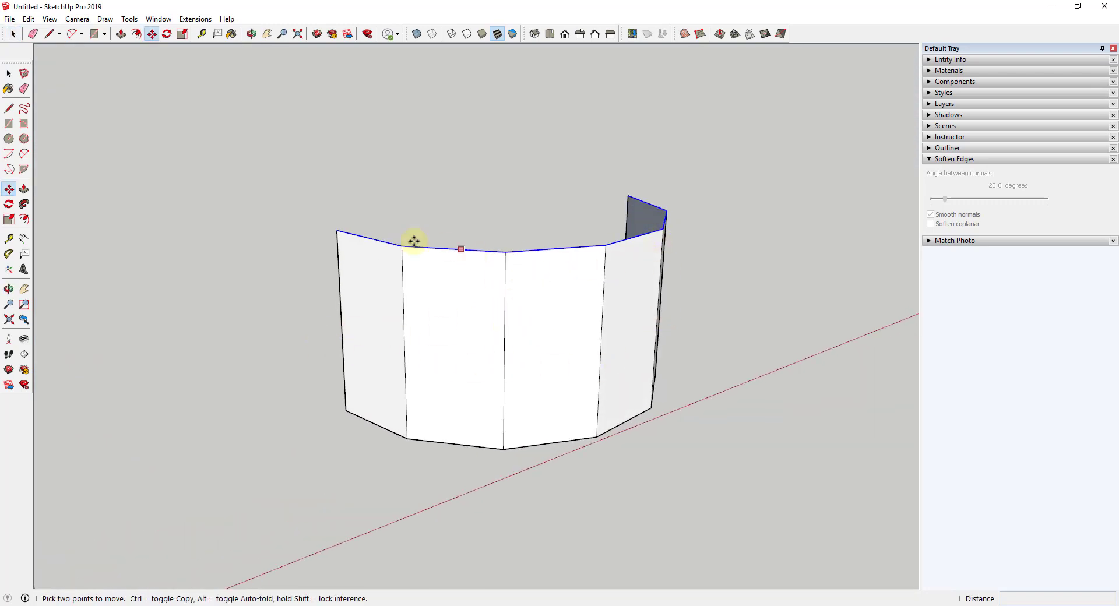
left_click(337, 230)
key("ctrl")
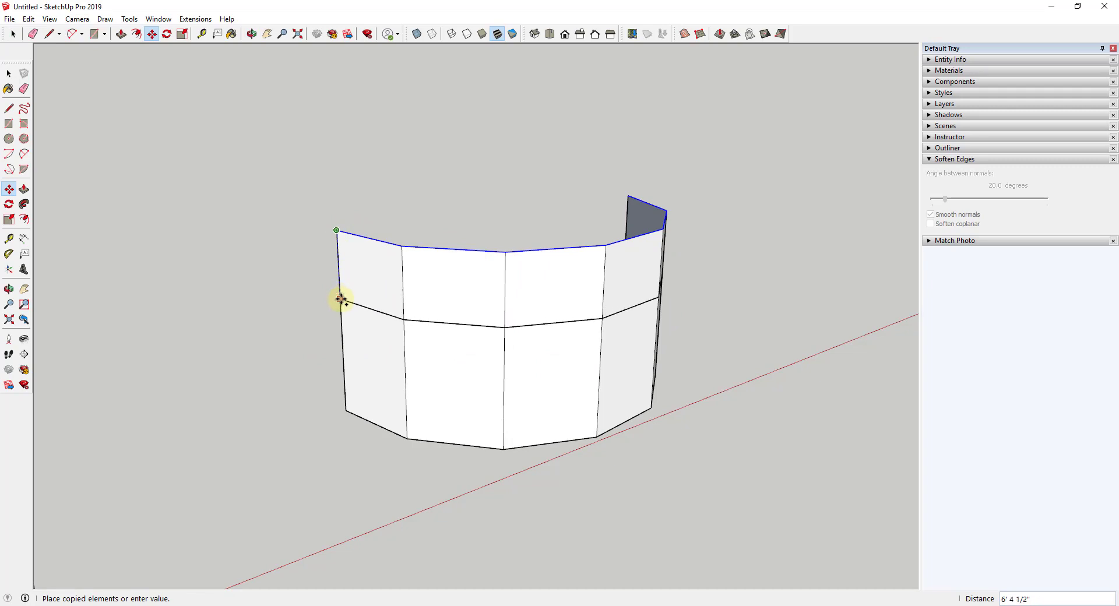
left_click(339, 299)
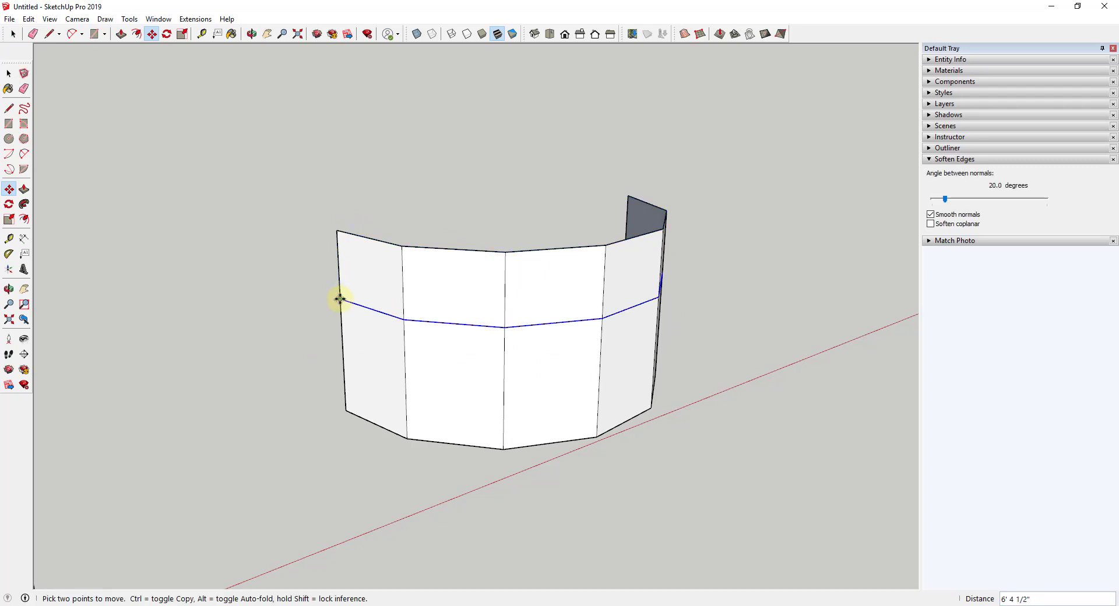
left_click(339, 299)
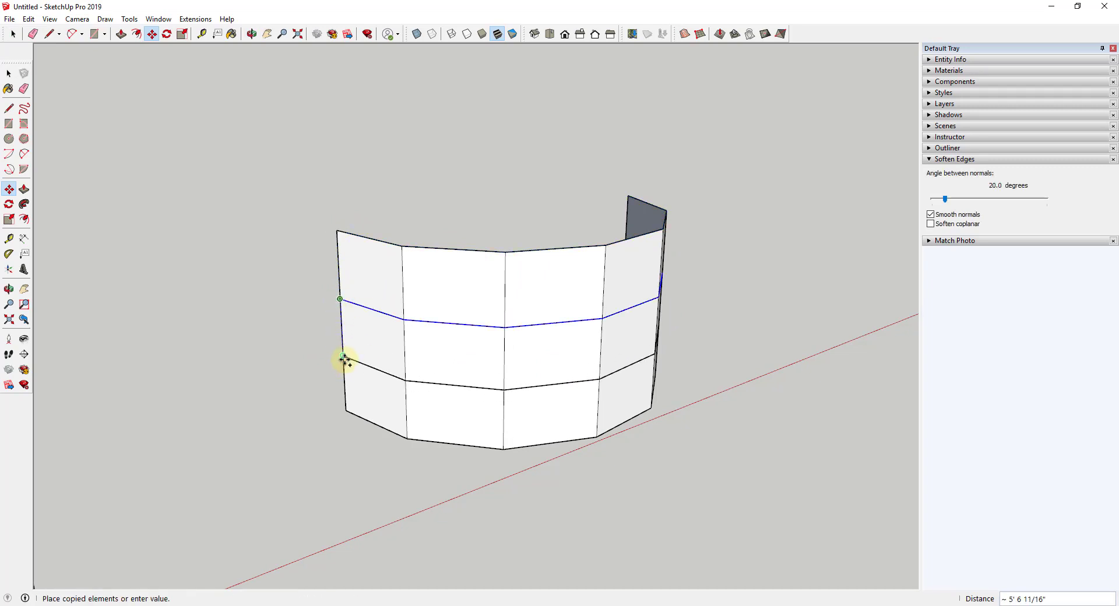
left_click(343, 356)
Step: Turn the middle band of the curved wall into a Lattice Maker lattice with Glass panes
middle_click_drag(483, 371, 399, 275)
key("space")
left_click_drag(296, 267, 718, 383)
middle_click_drag(488, 320, 693, 344)
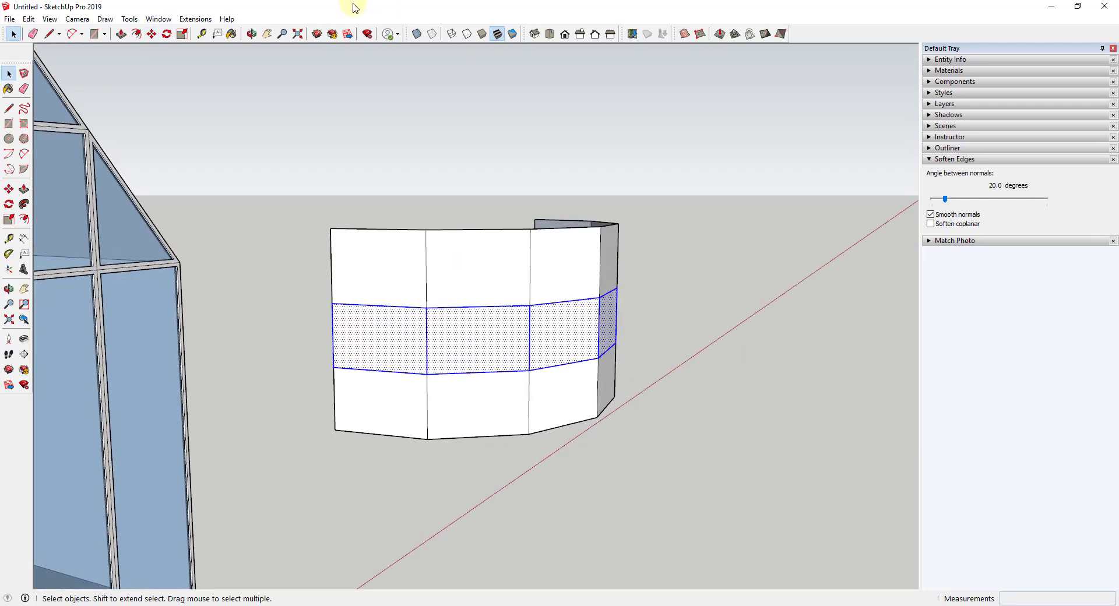
left_click(195, 19)
left_click(232, 287)
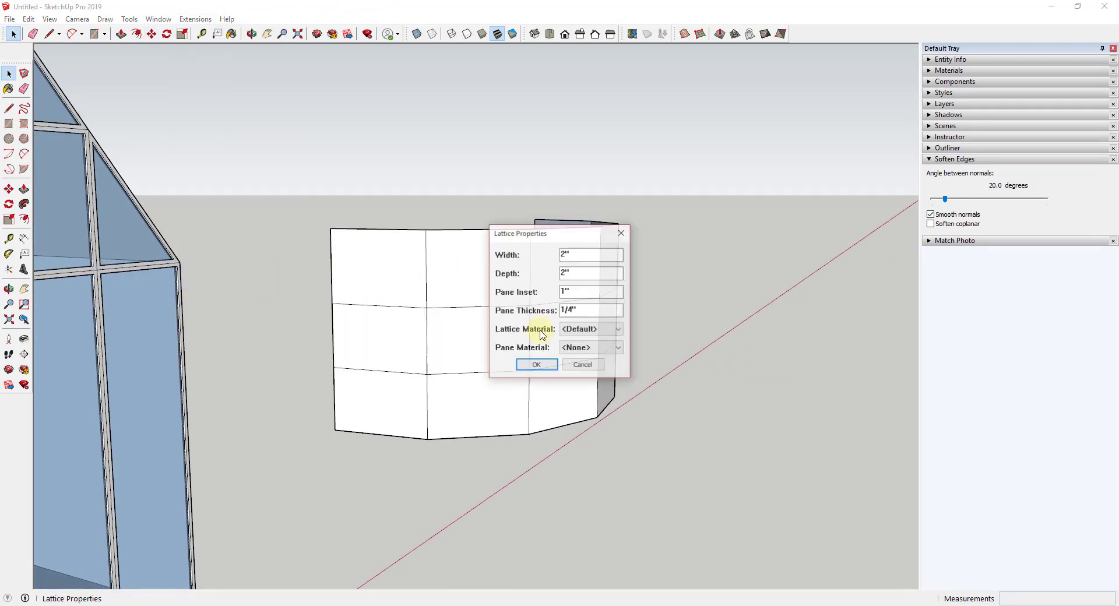
left_click(570, 352)
left_click(582, 388)
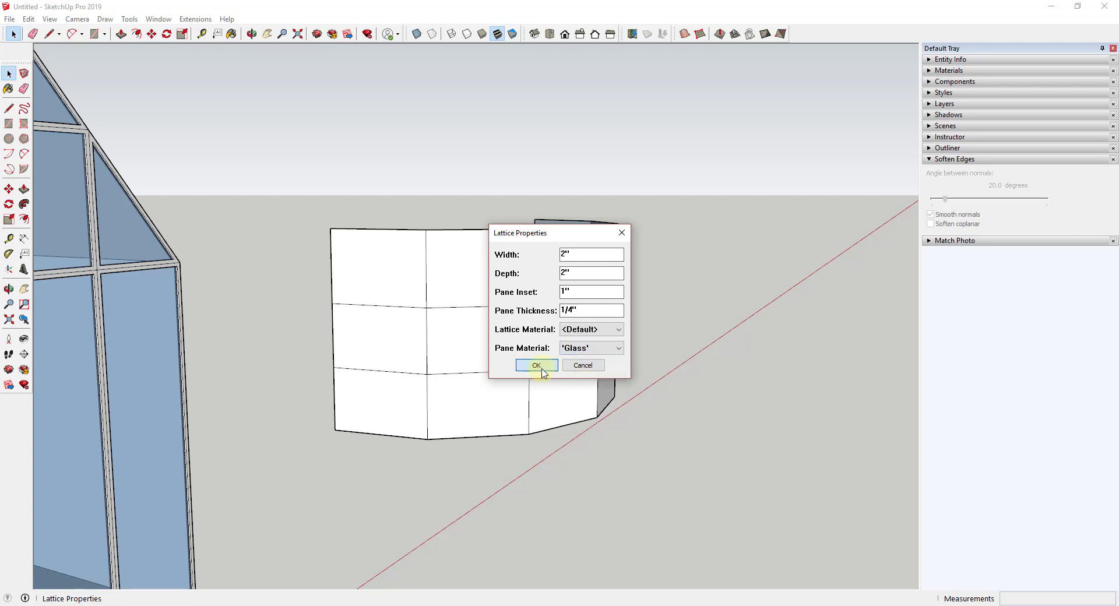
left_click(542, 370)
middle_click_drag(624, 292, 569, 315)
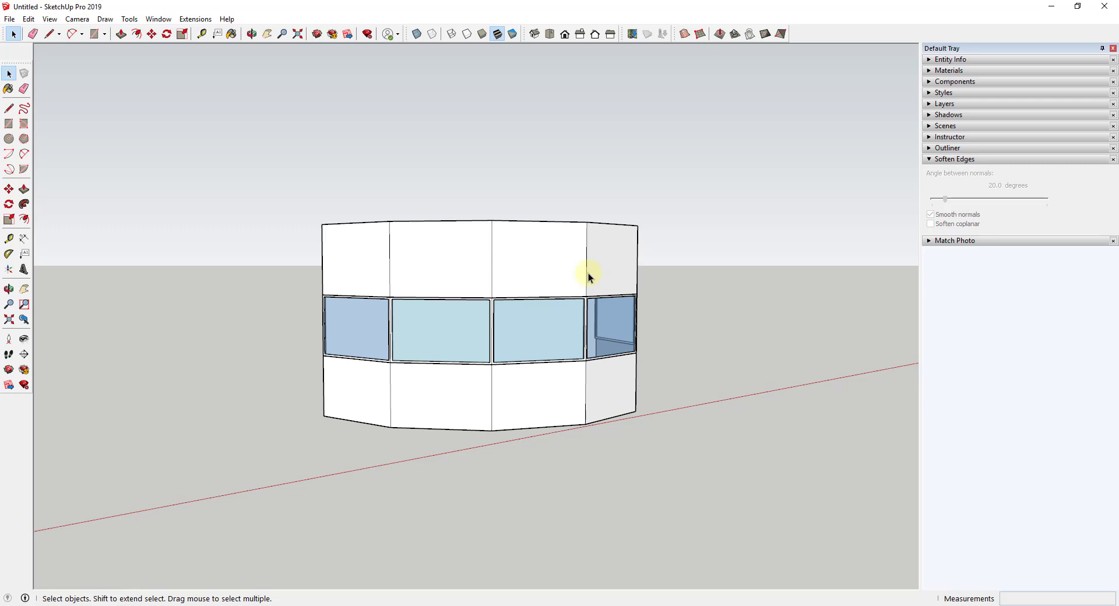
scroll(490, 344, "up", 6)
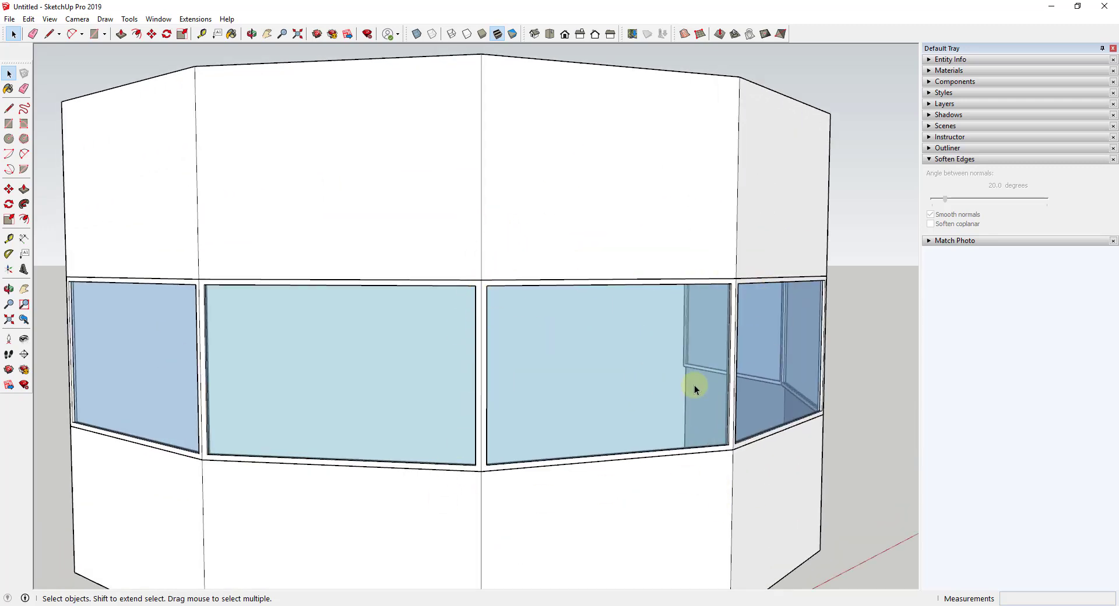
scroll(670, 387, "down", 8)
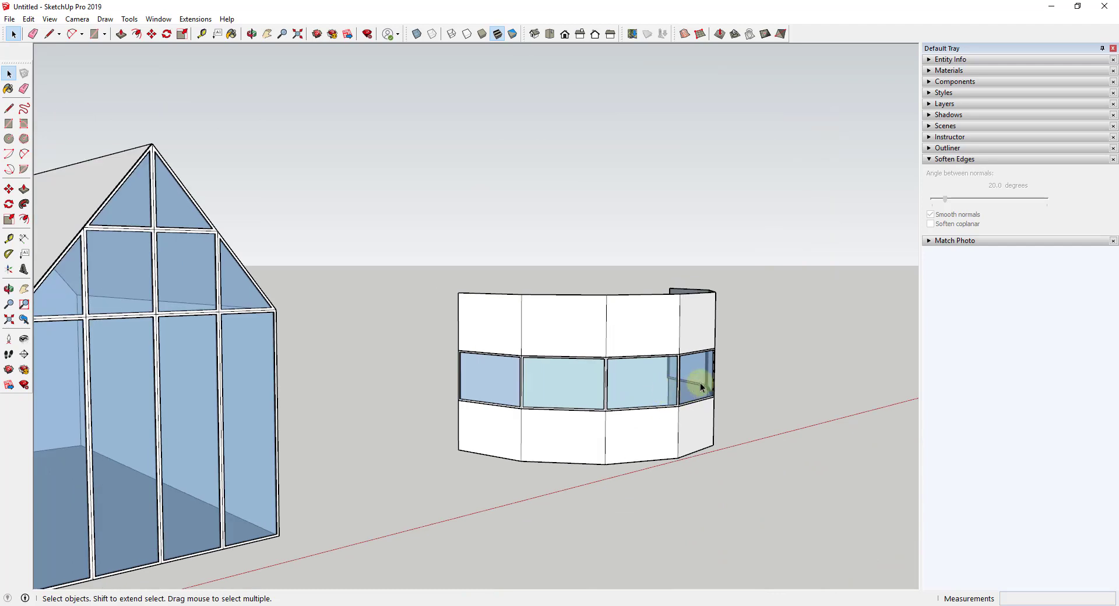